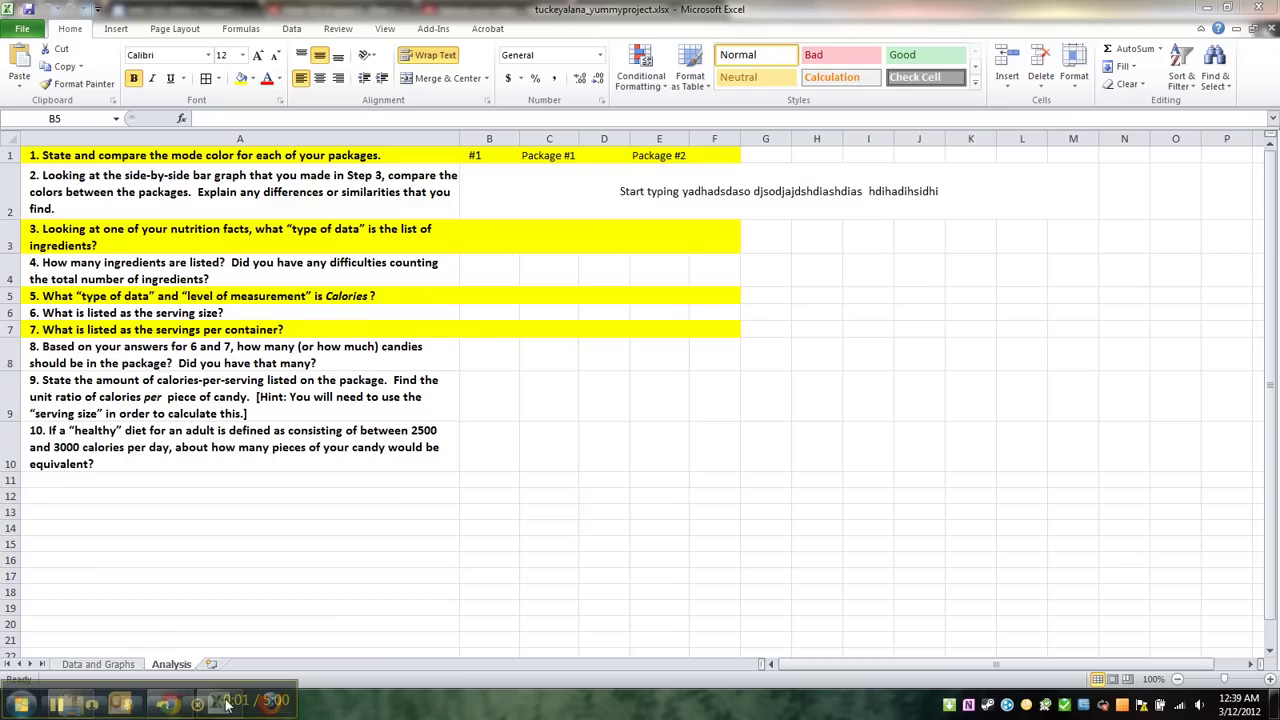
- Clear the placeholder from merged answer cell B2 and enter the word Deeper
drag(228, 702, 1150, 634)
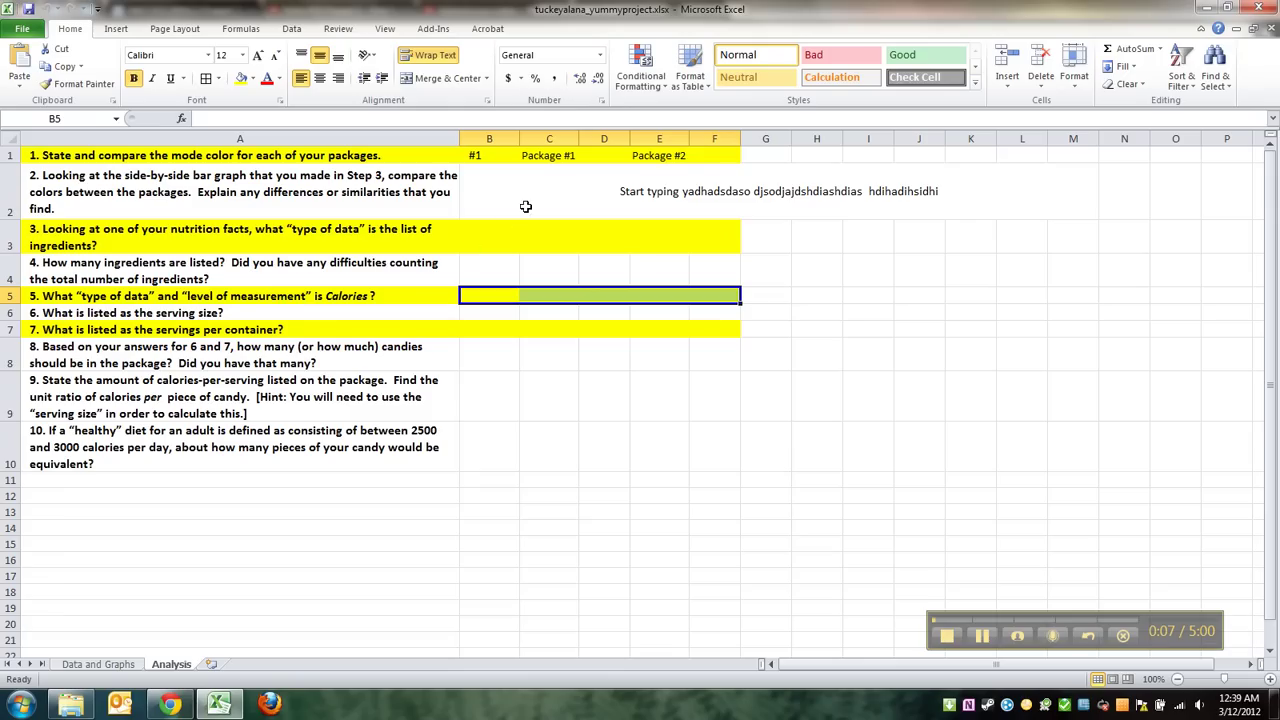
click(560, 204)
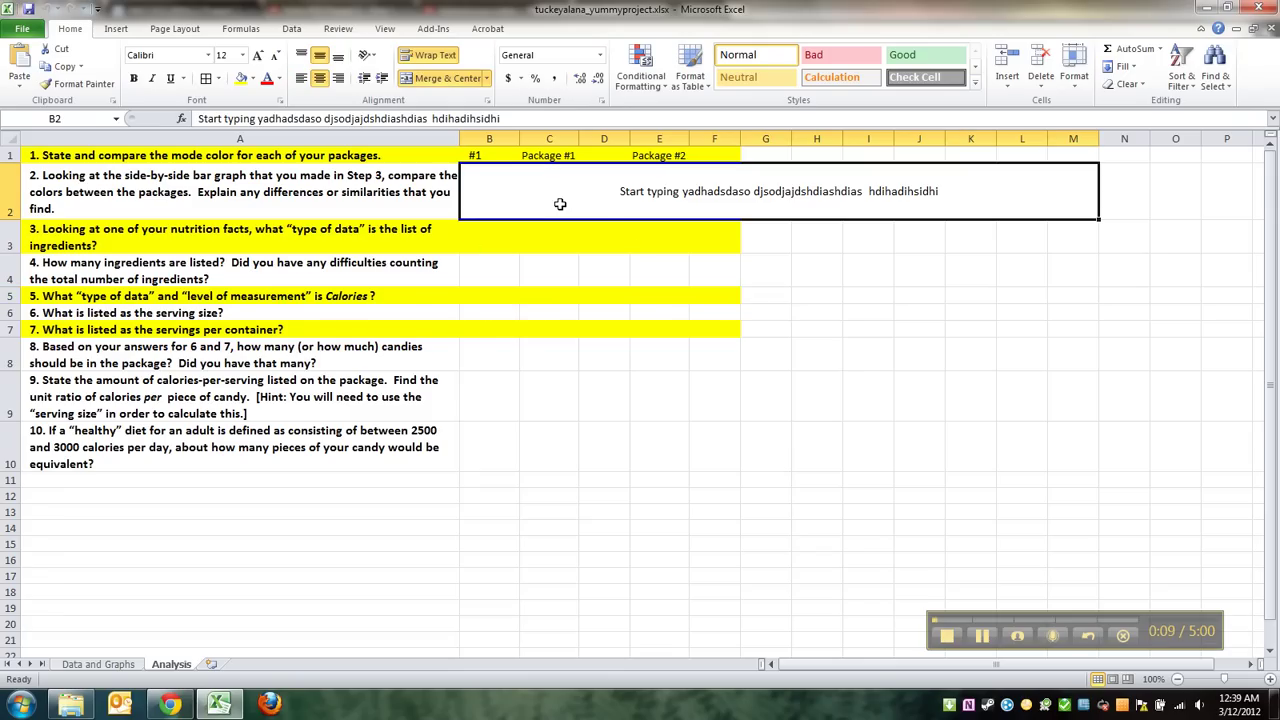
key(Delete)
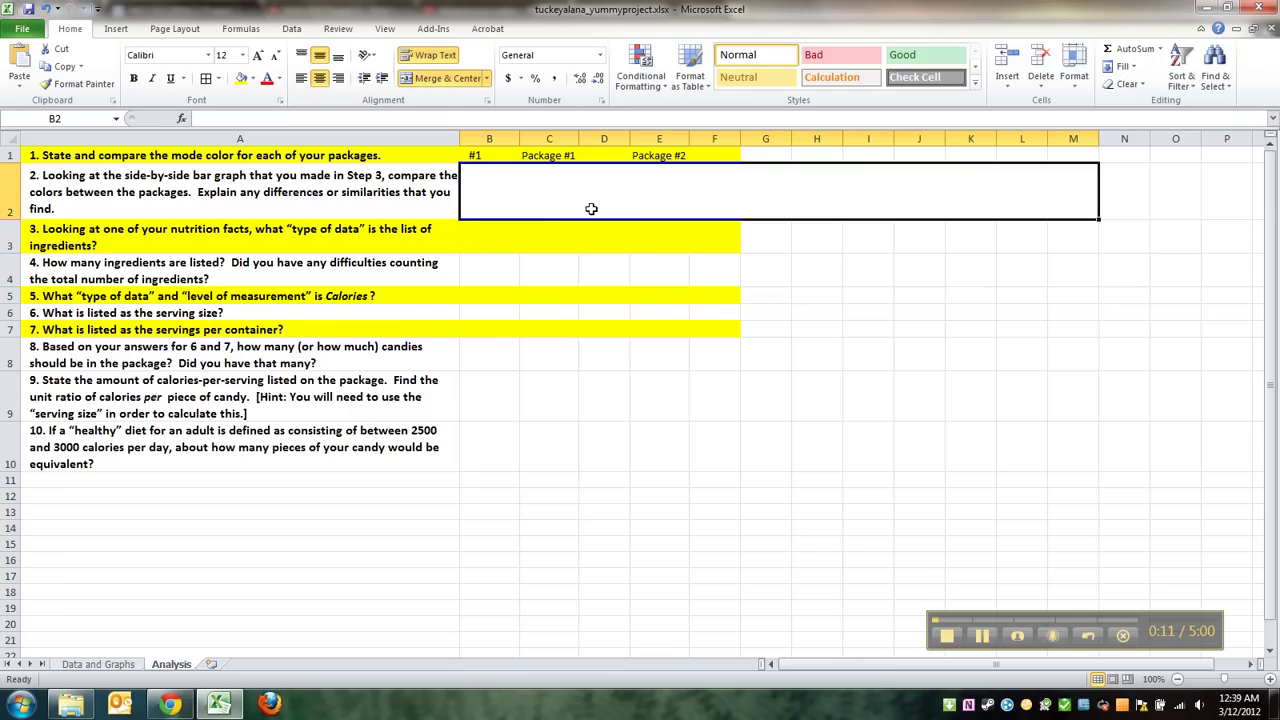
text(Deeper)
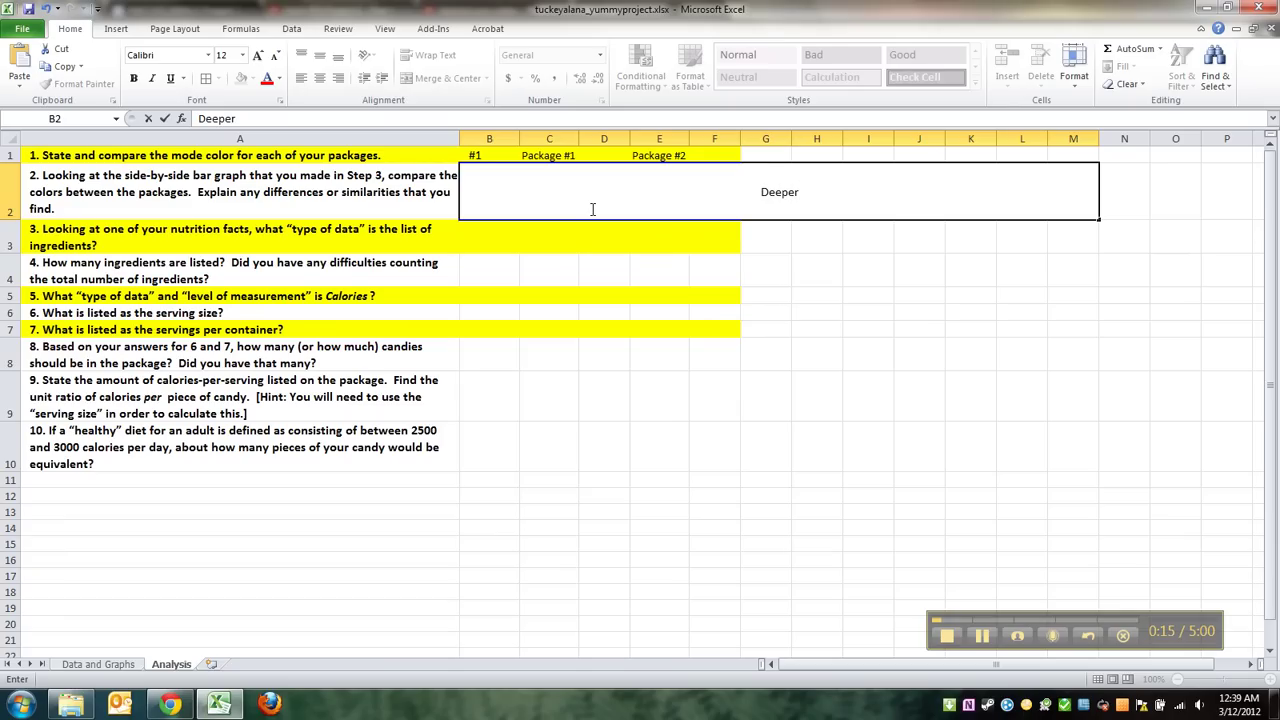
click(911, 264)
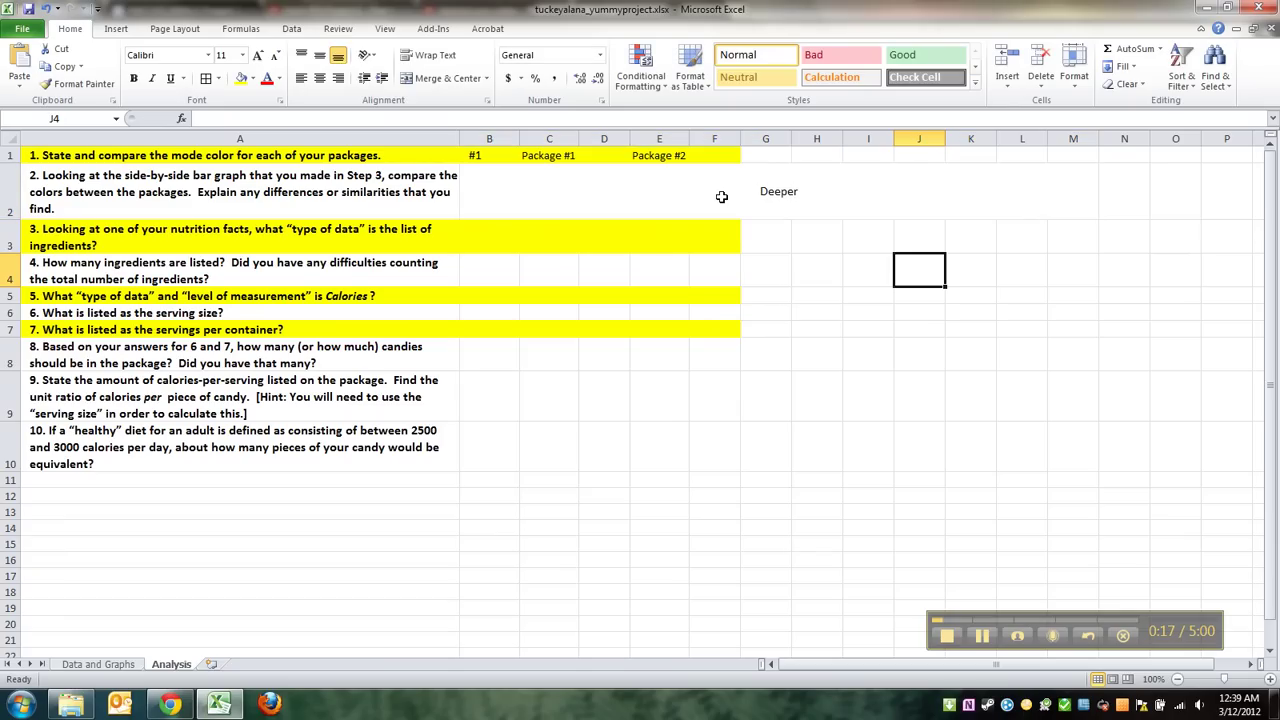
- Recheck the question 2 text and answer cell, then place the cursor after Deeper
click(722, 197)
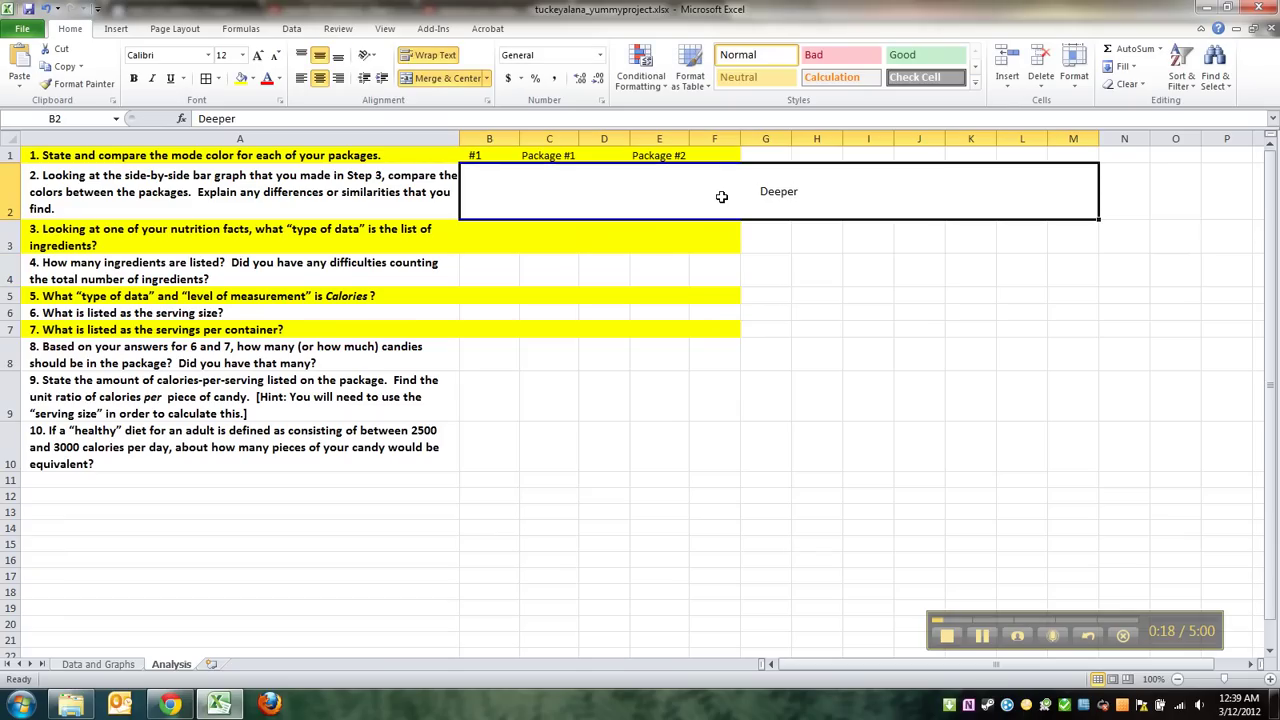
click(302, 193)
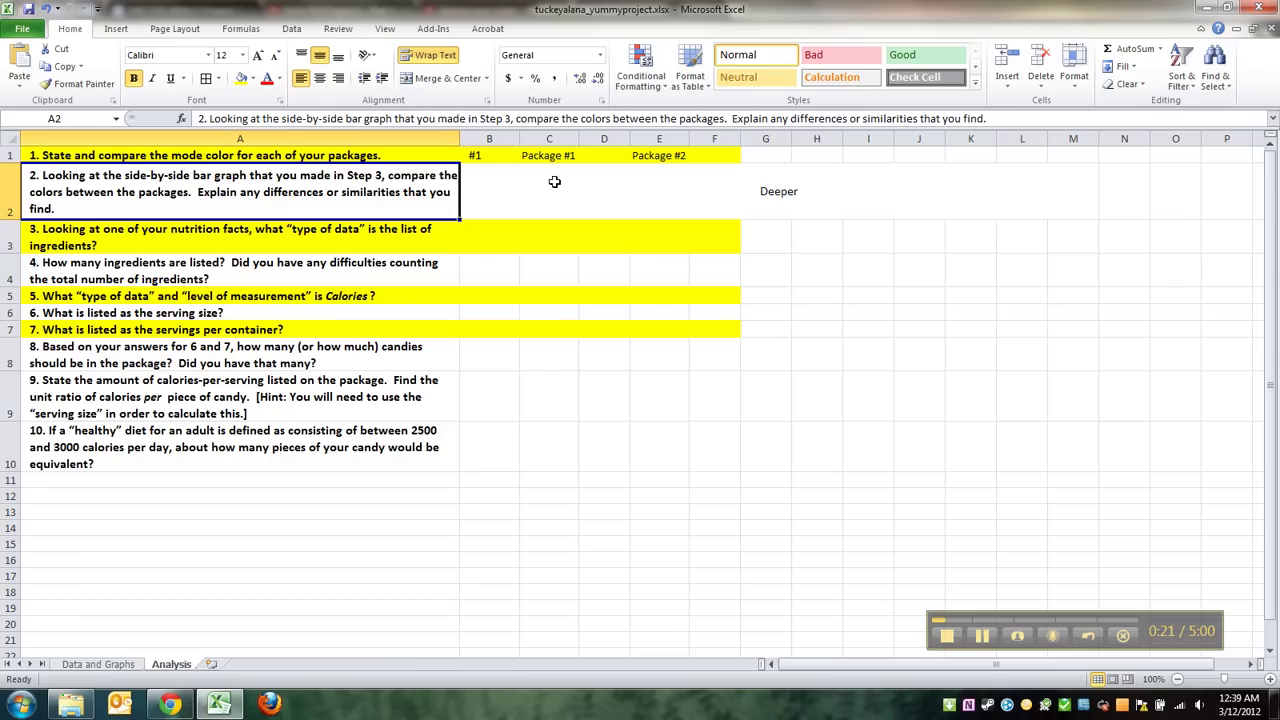
click(663, 200)
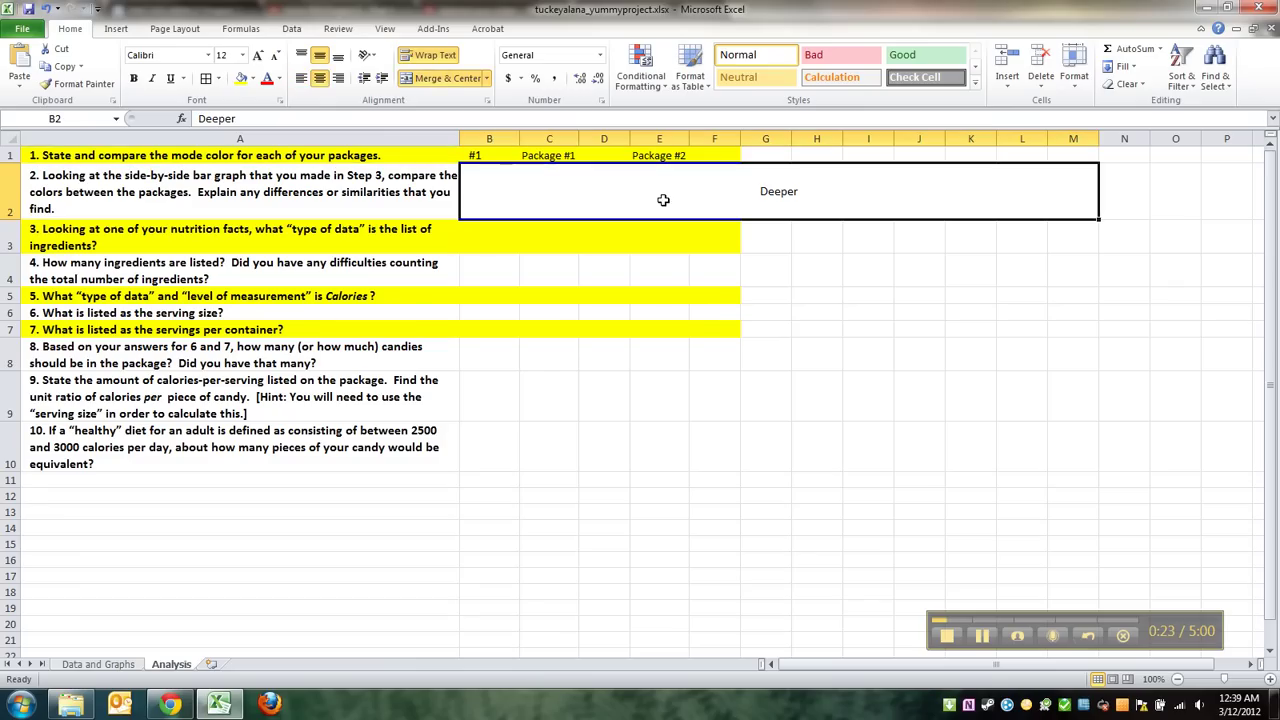
click(990, 650)
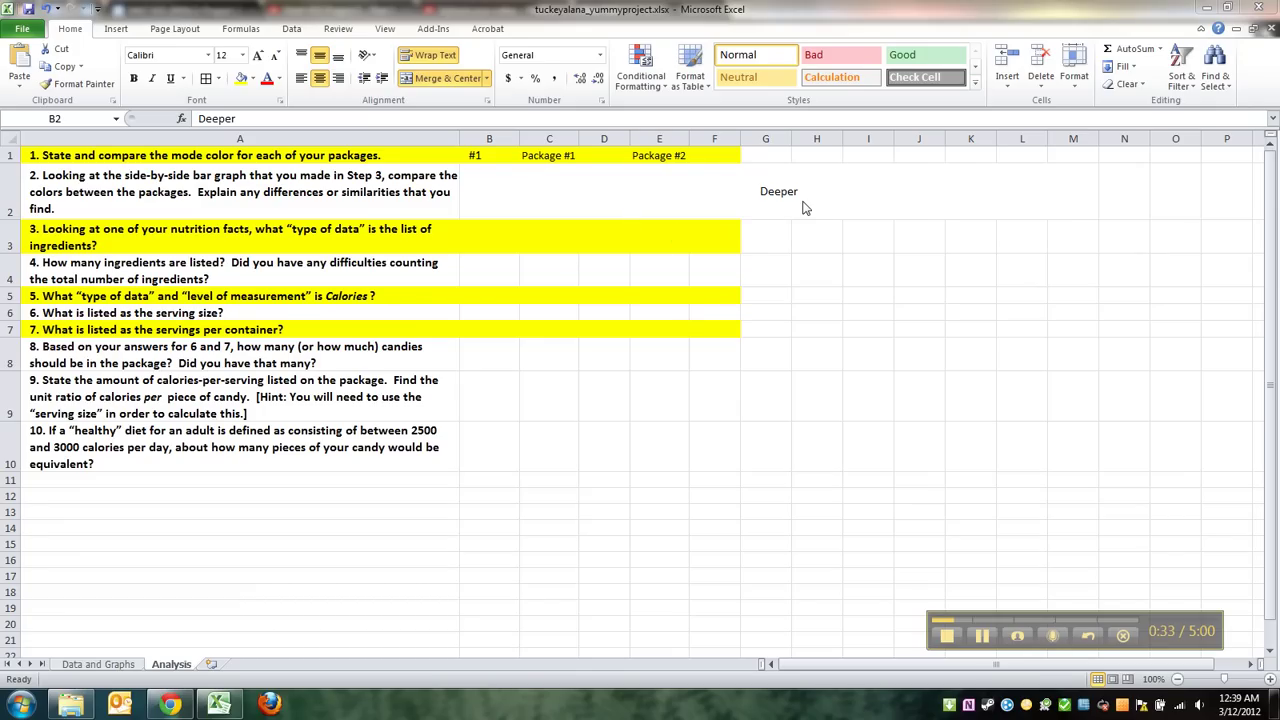
click(738, 195)
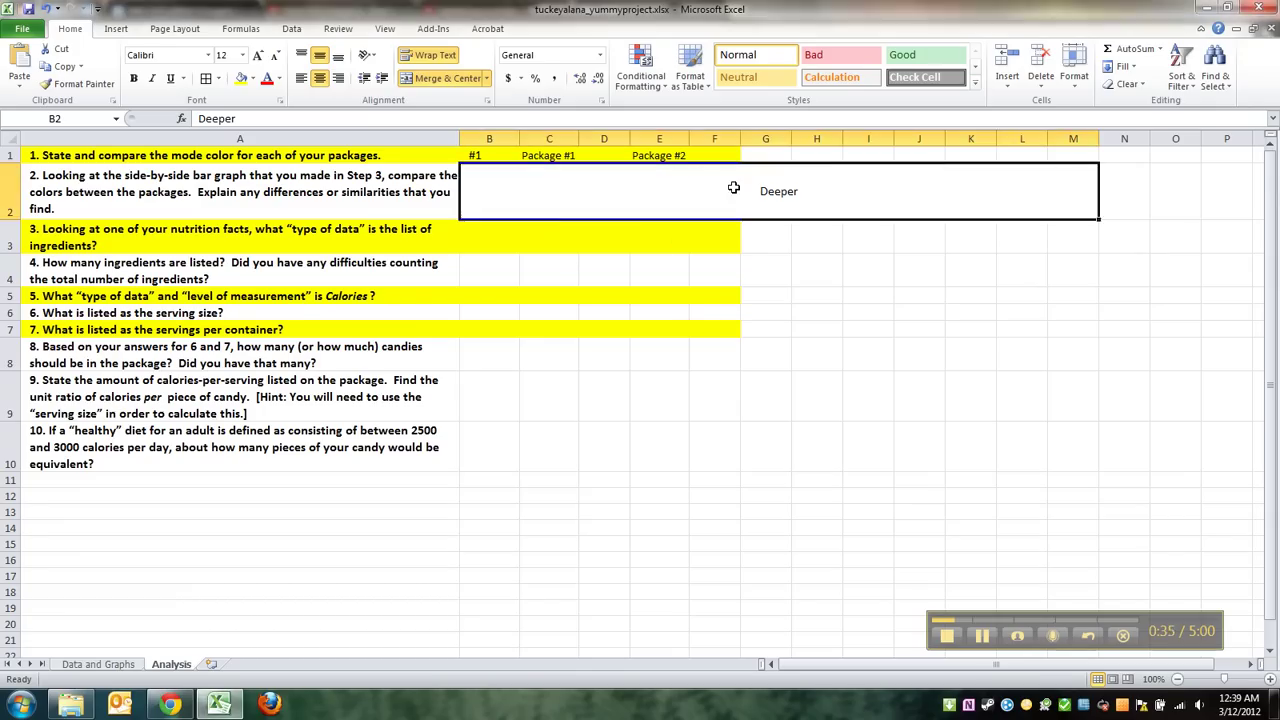
click(439, 118)
- Append 'answers to questions, will probabily run a little long, yada yada yada…' after Deeper and commit it
text(answers to questions)
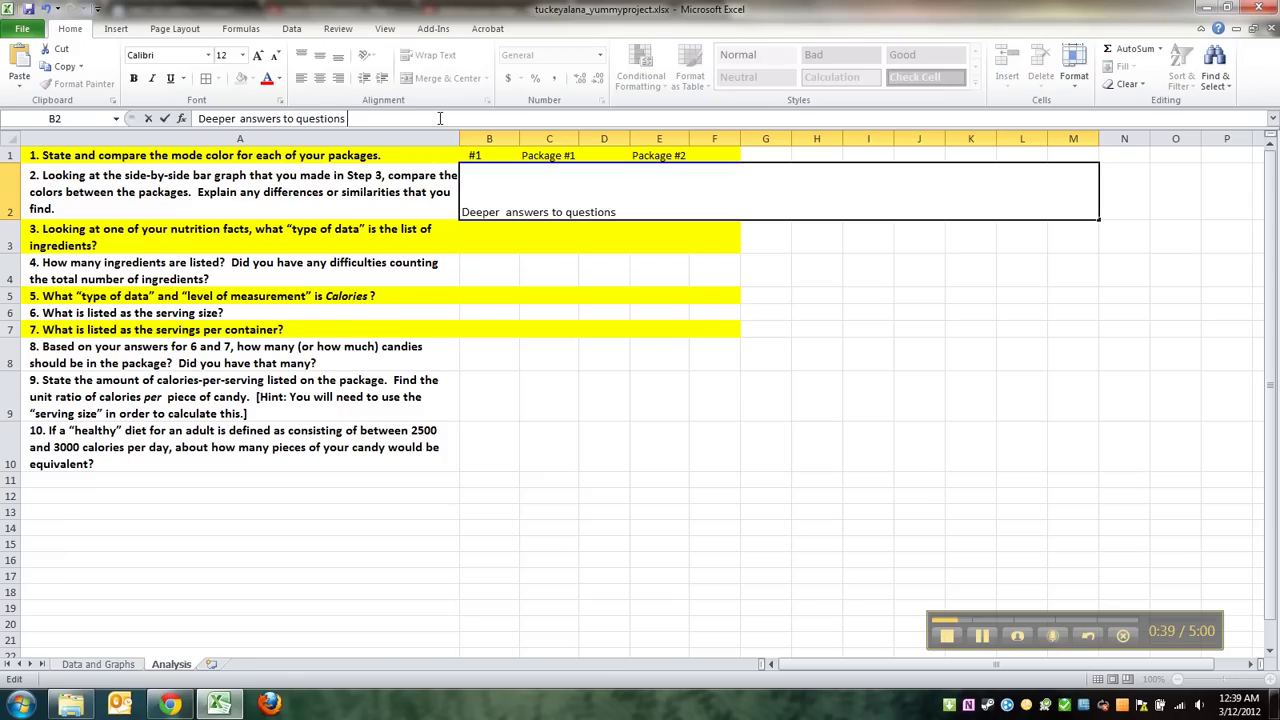
text(, will probabily)
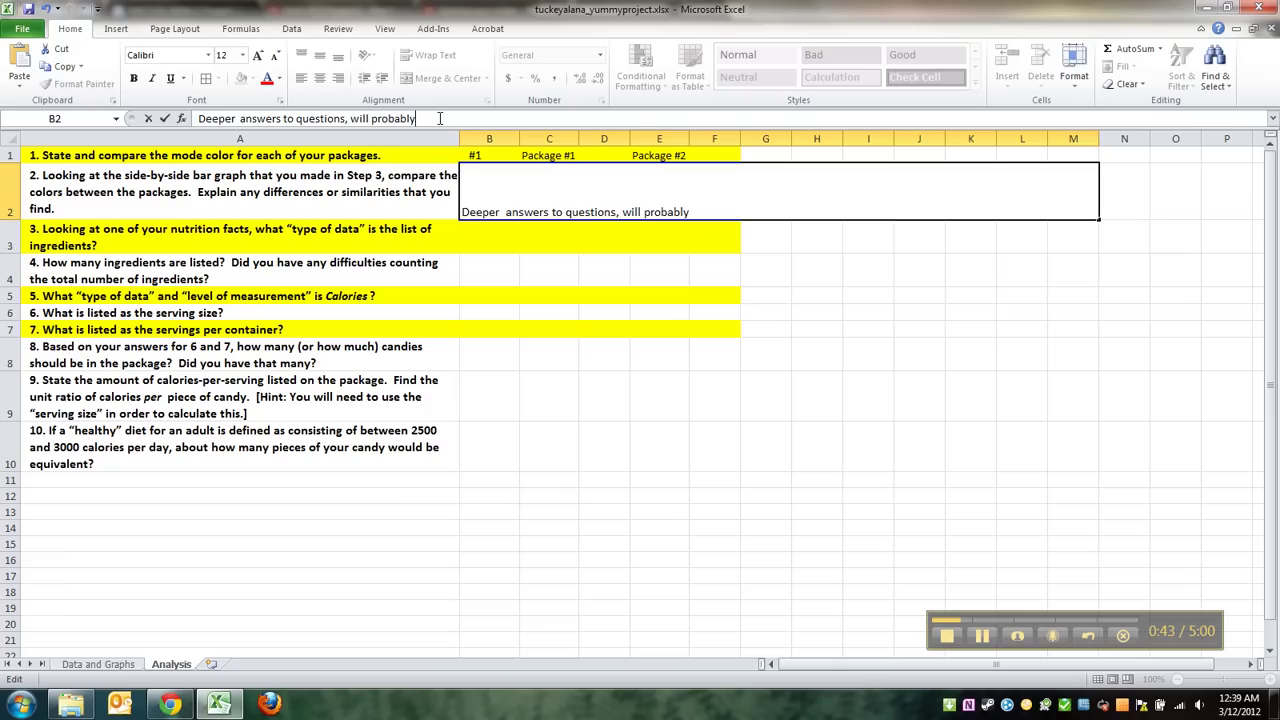
text( run a little long, yada yada yada)
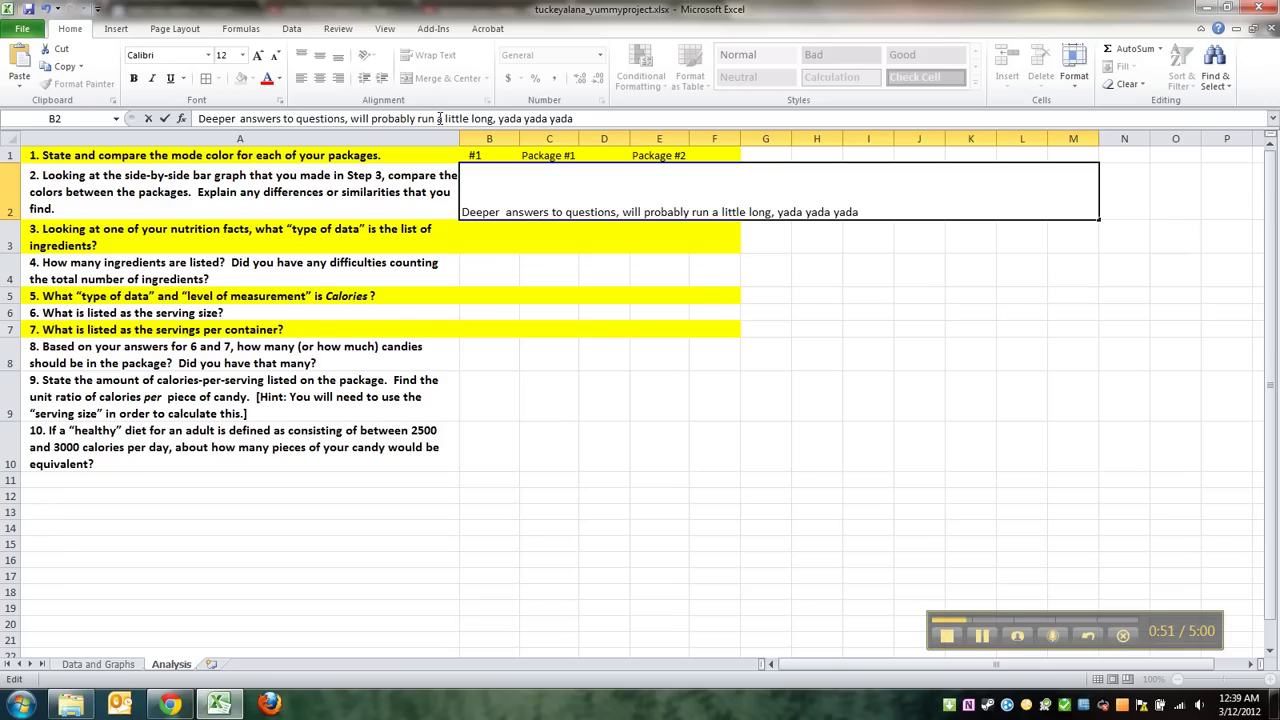
text( adybvasidfuasofeufhowefhiowe)
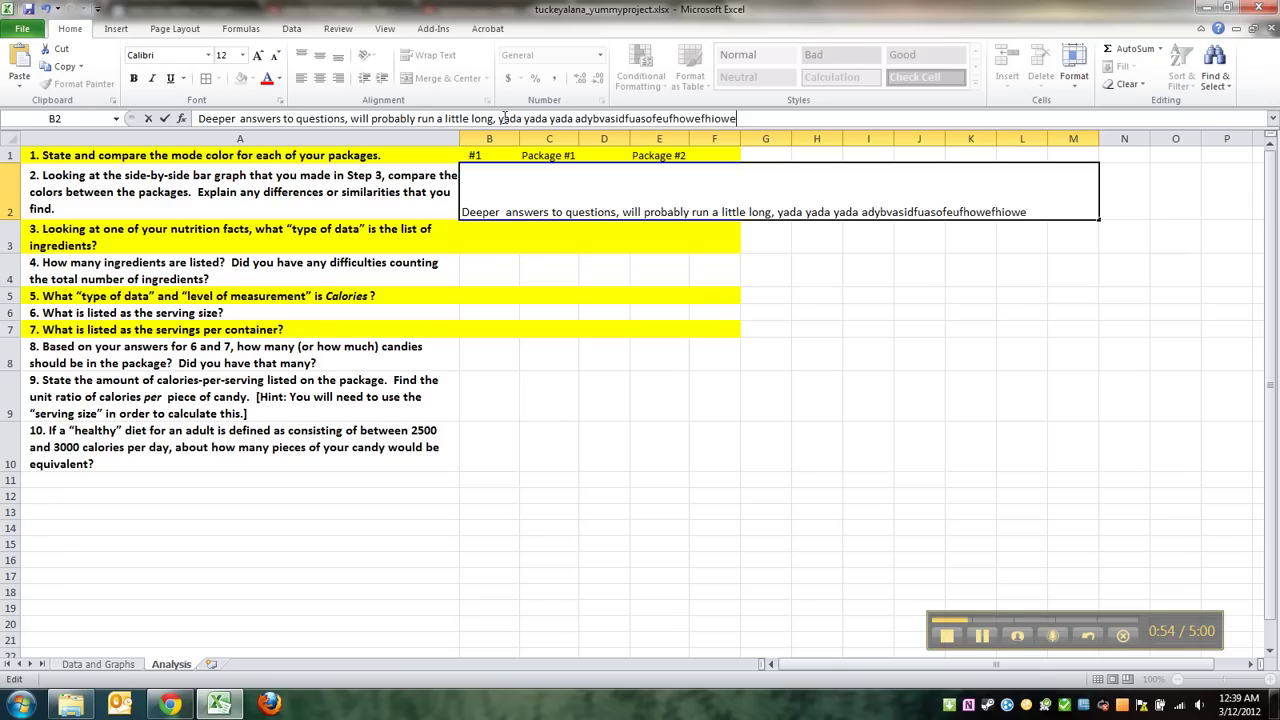
key(Return)
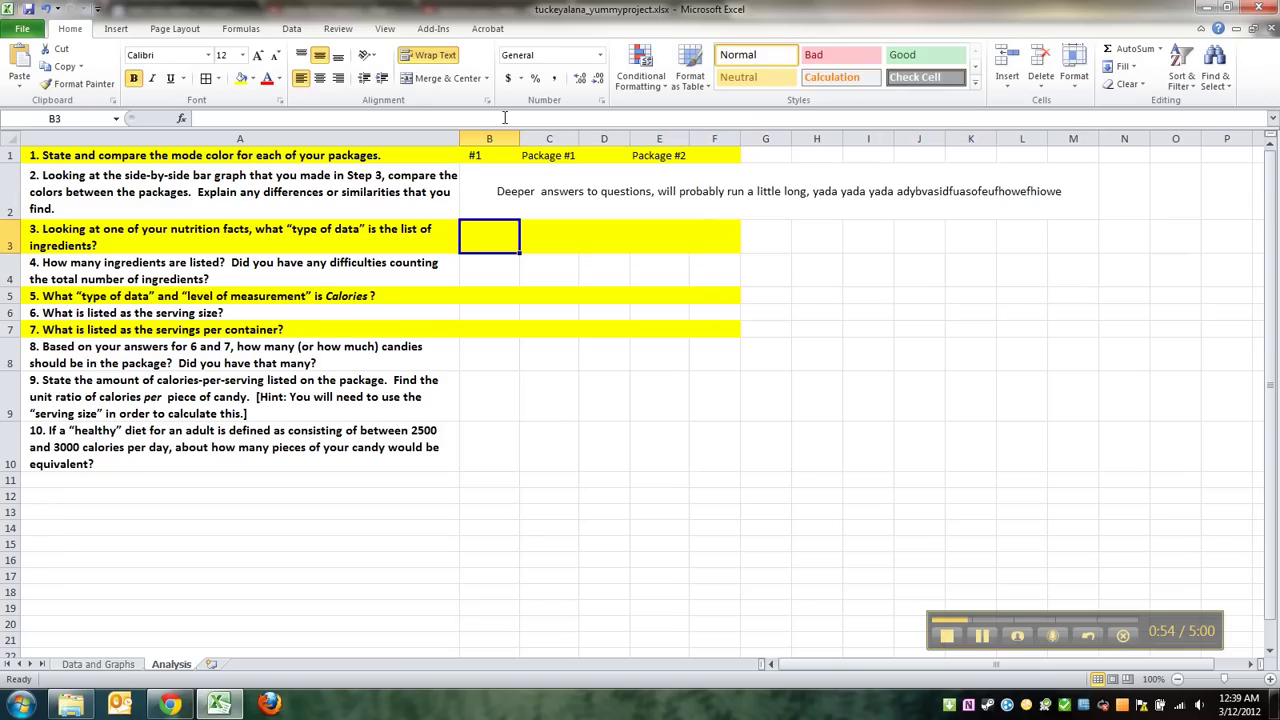
click(491, 193)
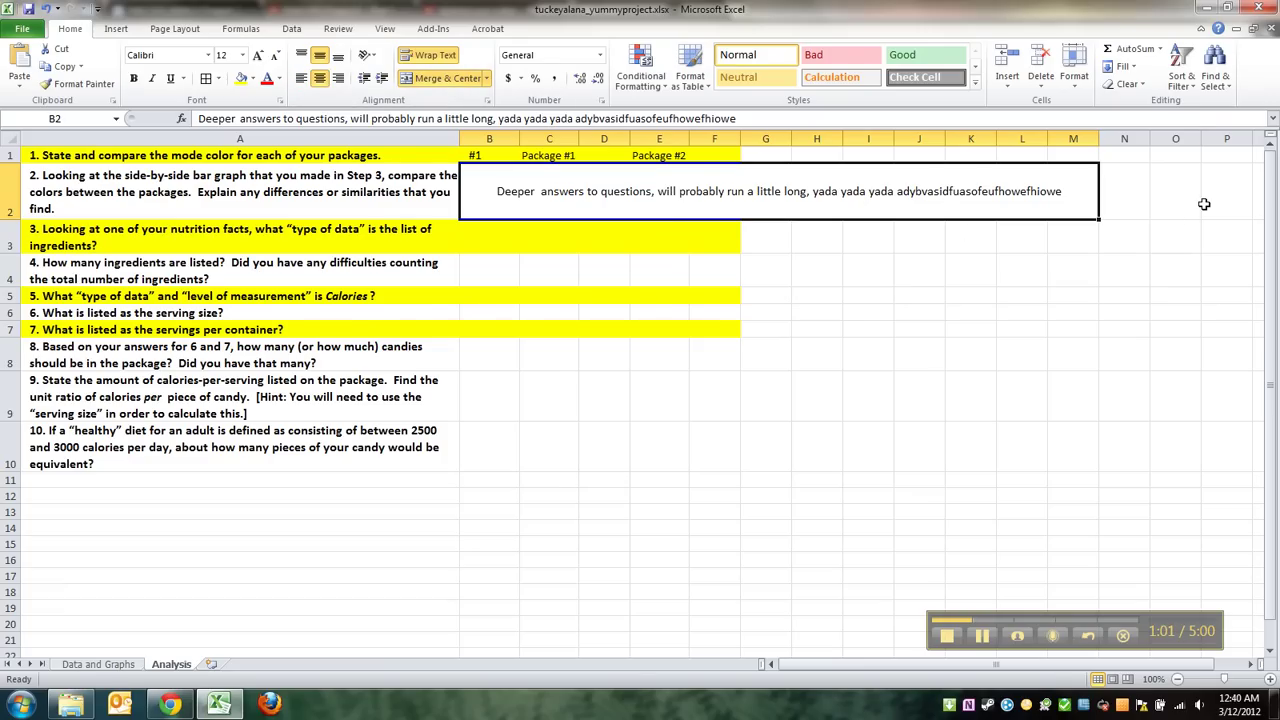
- Unmerge the answer cell spanning B2:P2 back to a single cell B2
drag(1225, 200, 650, 178)
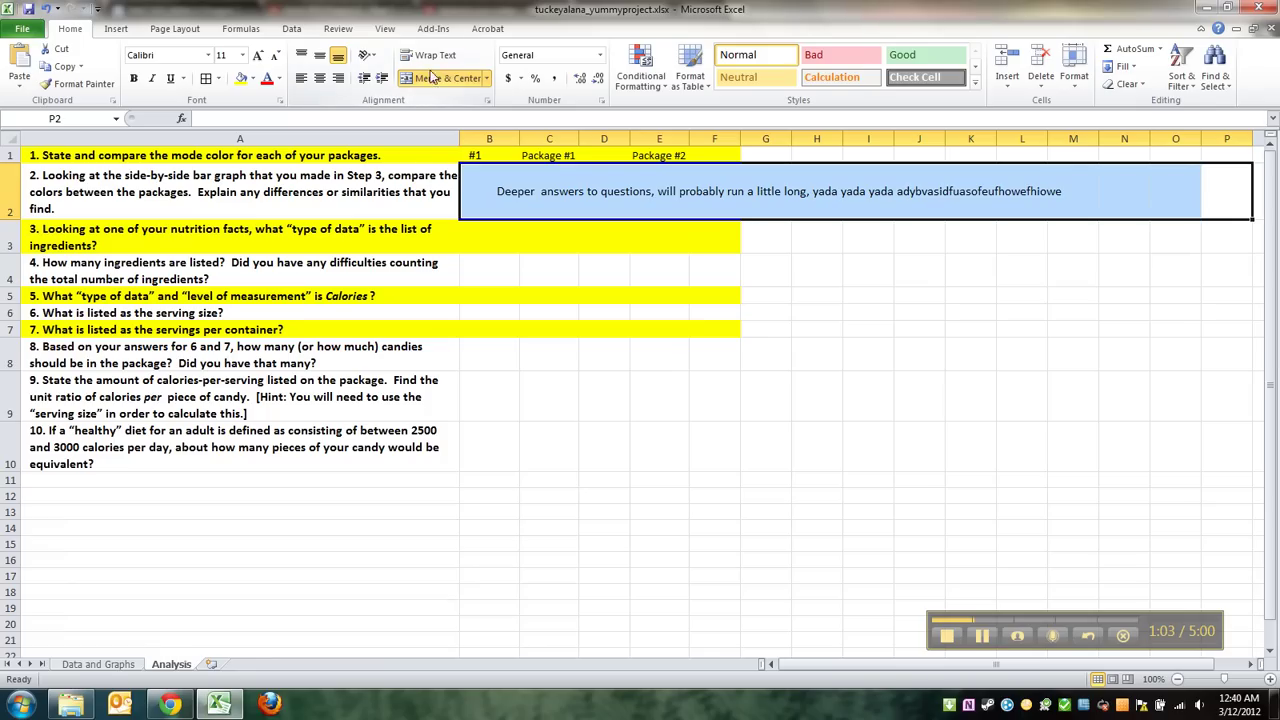
click(432, 80)
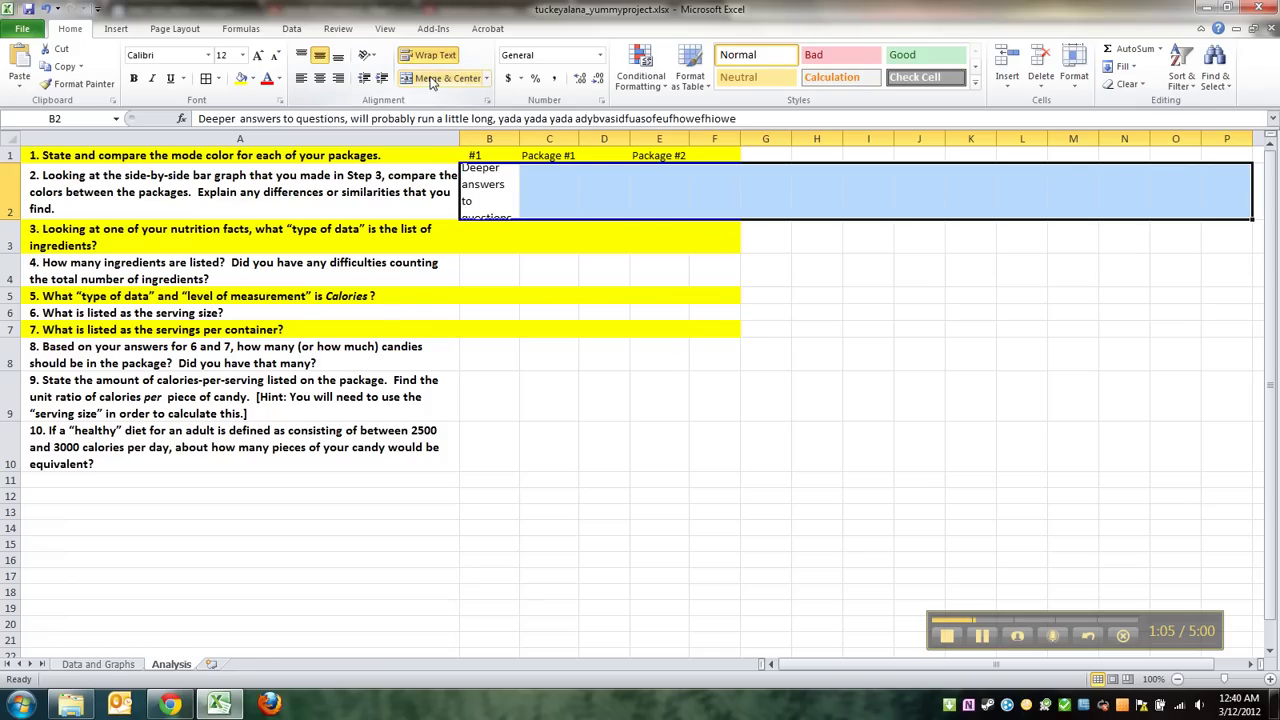
click(432, 80)
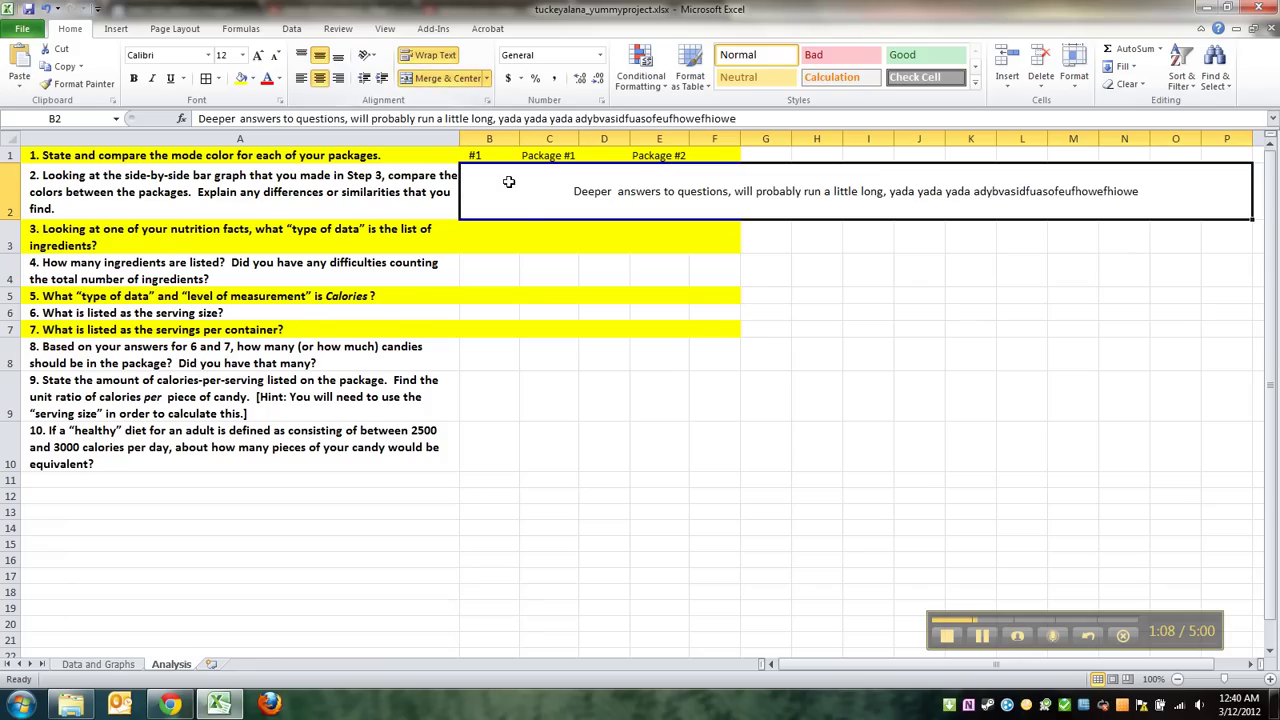
click(445, 78)
click(585, 262)
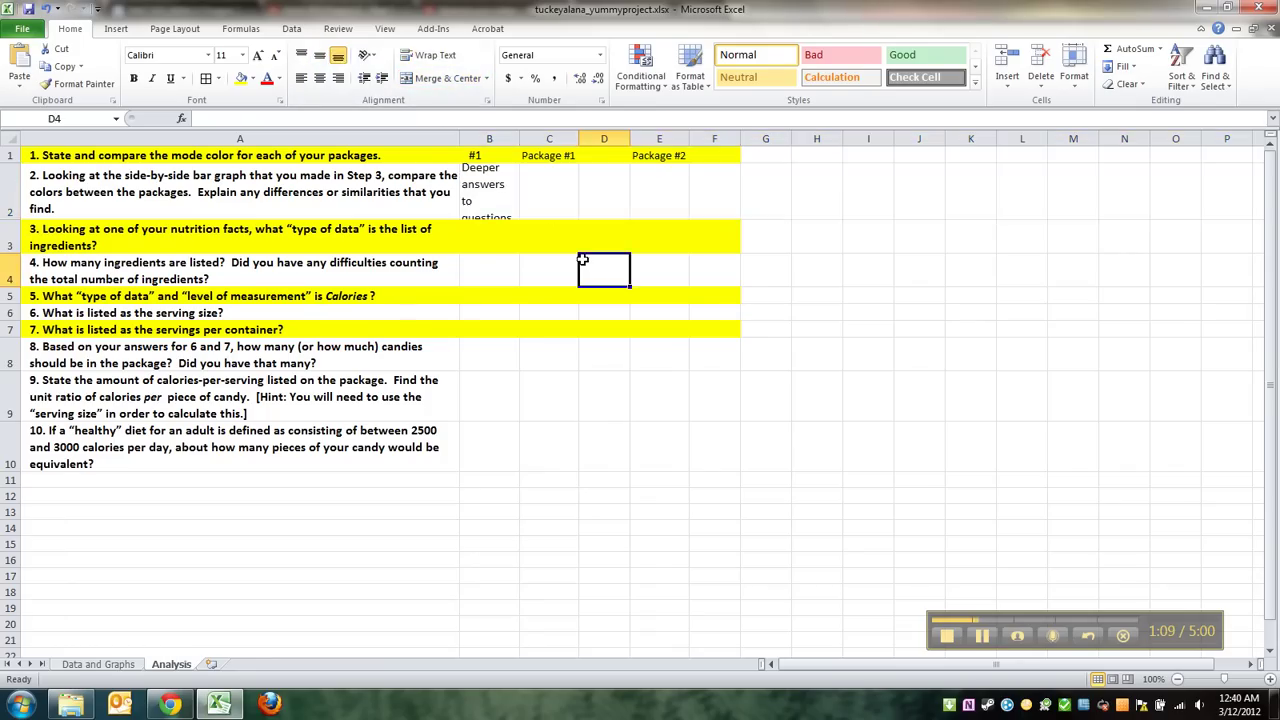
click(495, 194)
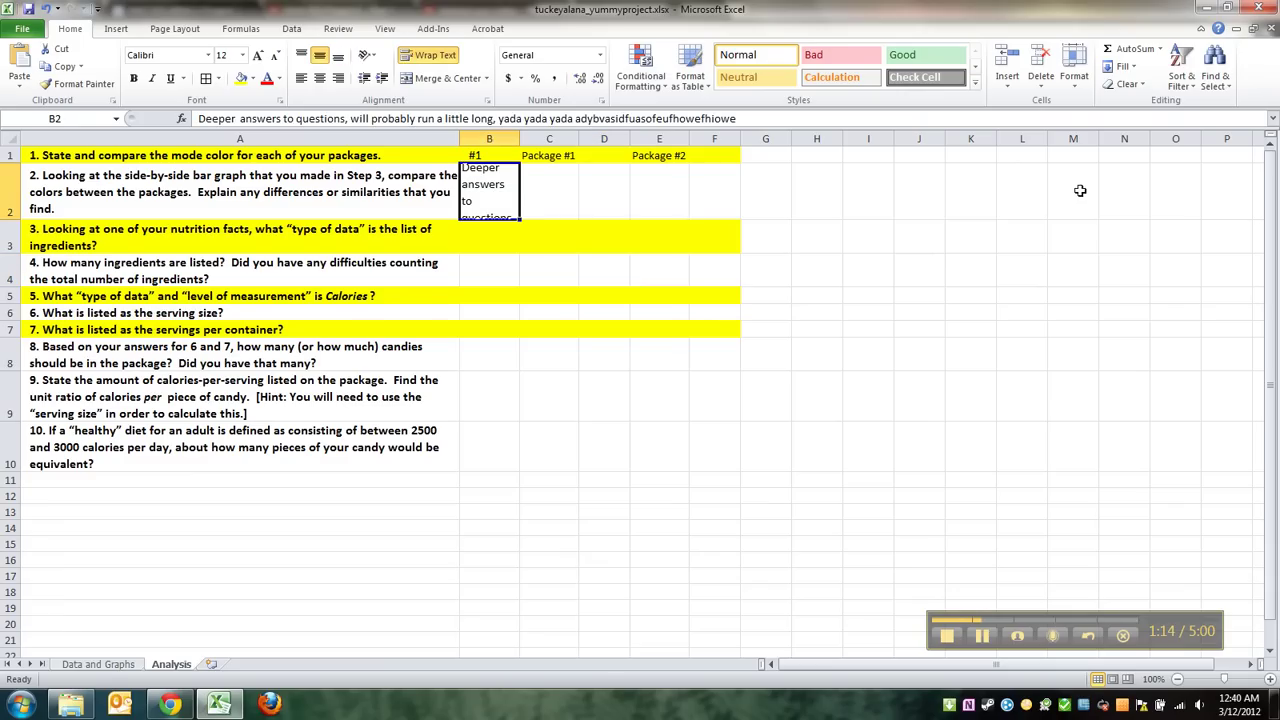
- Delete all of the long answer text inside B2, leaving it empty
drag(1081, 191, 965, 175)
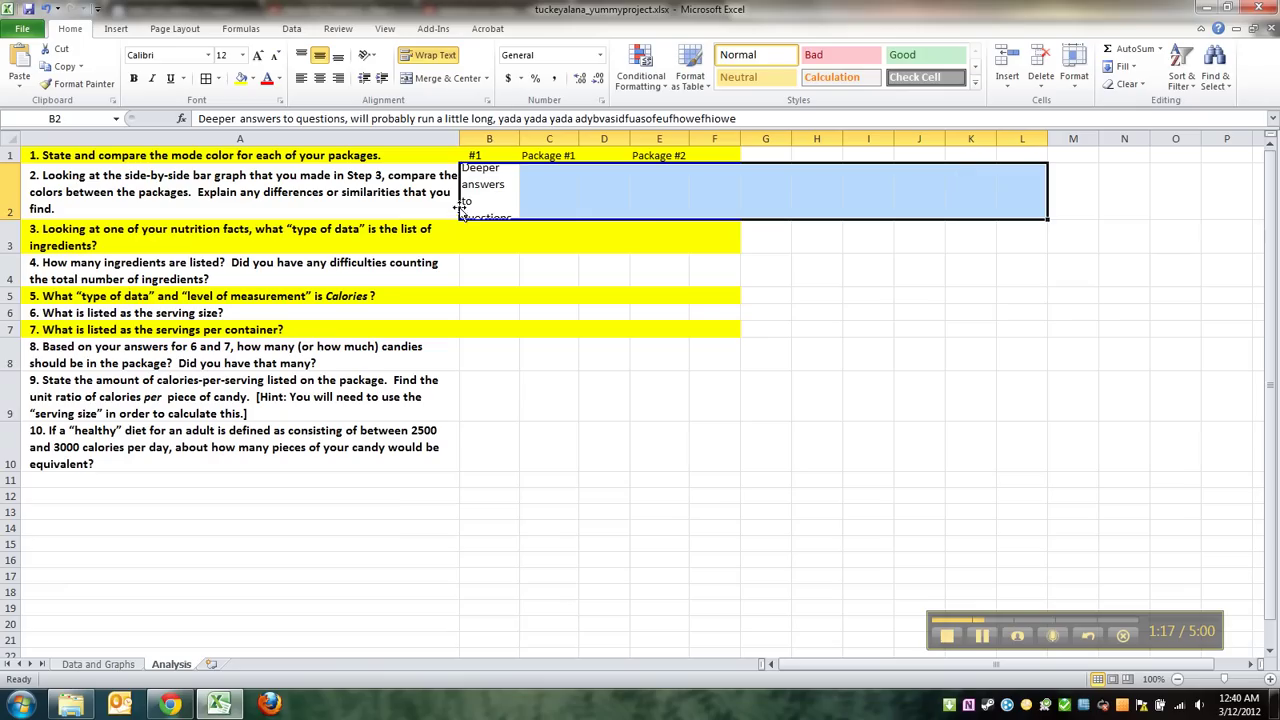
click(482, 185)
double_click(483, 183)
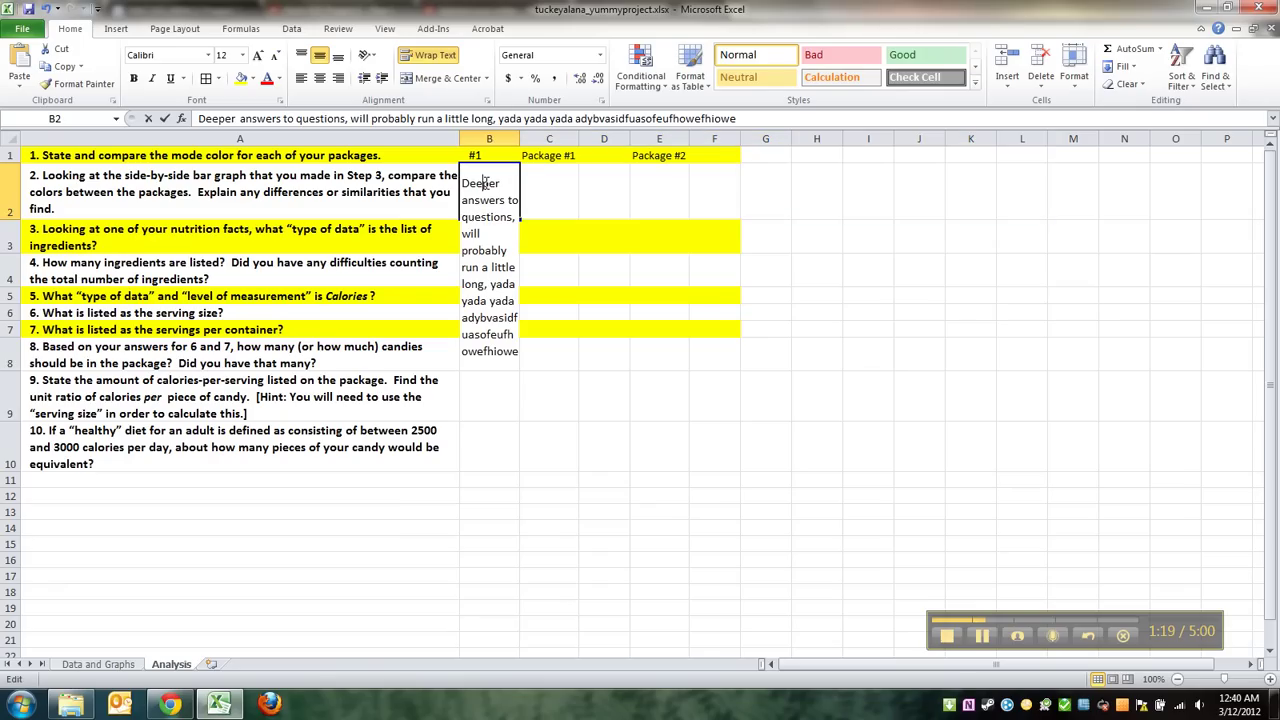
drag(465, 185, 597, 443)
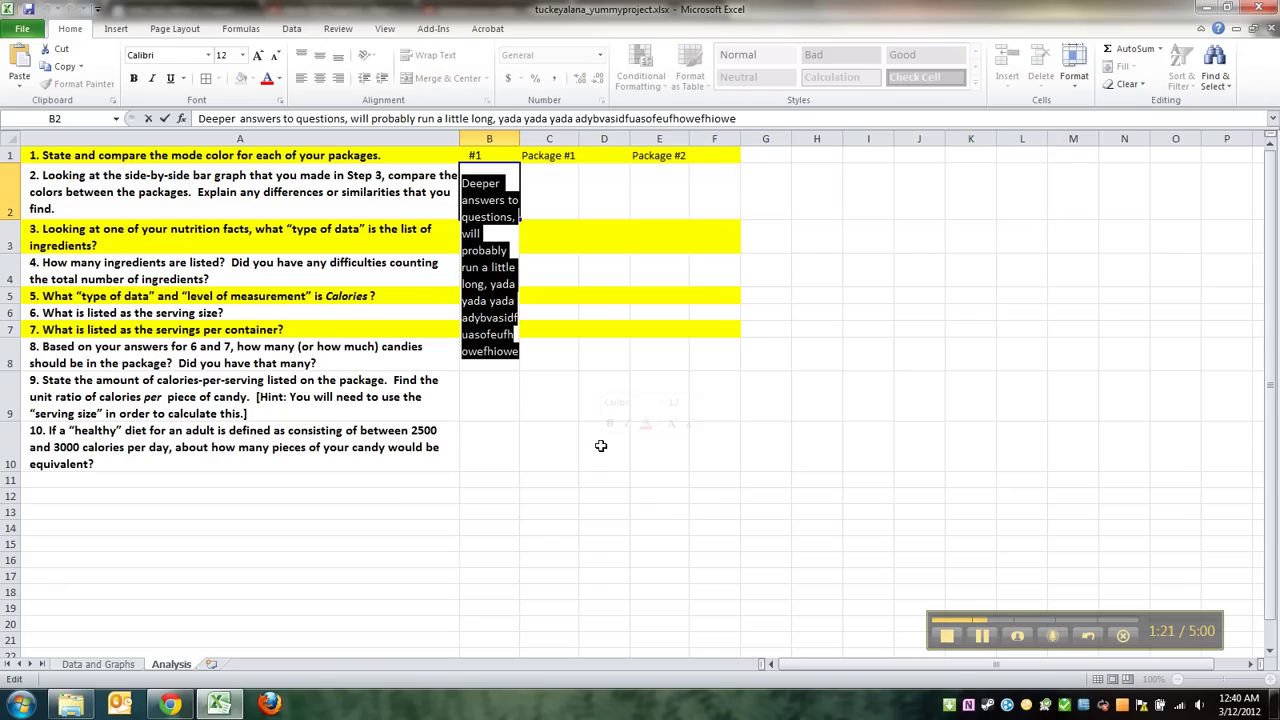
key(Delete)
key(Return)
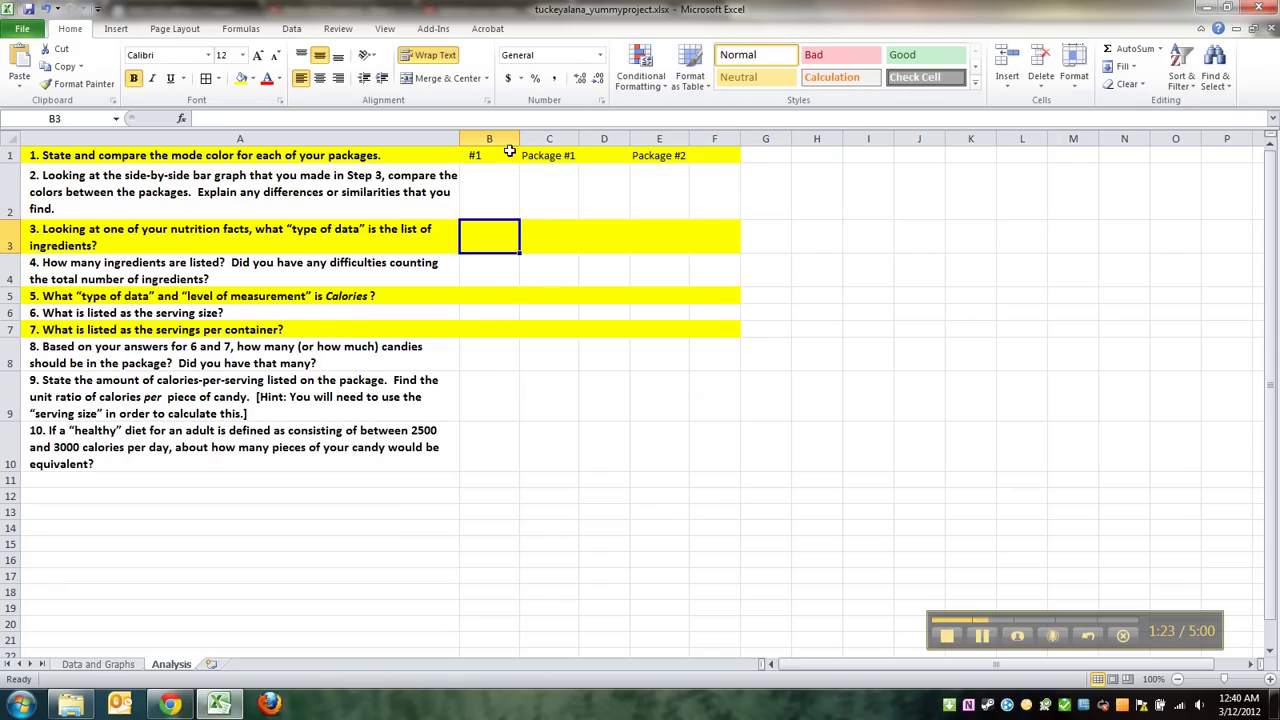
- Choose the Text Box tool from the Insert tab, with C2:J3 beside question 2 selected
click(477, 180)
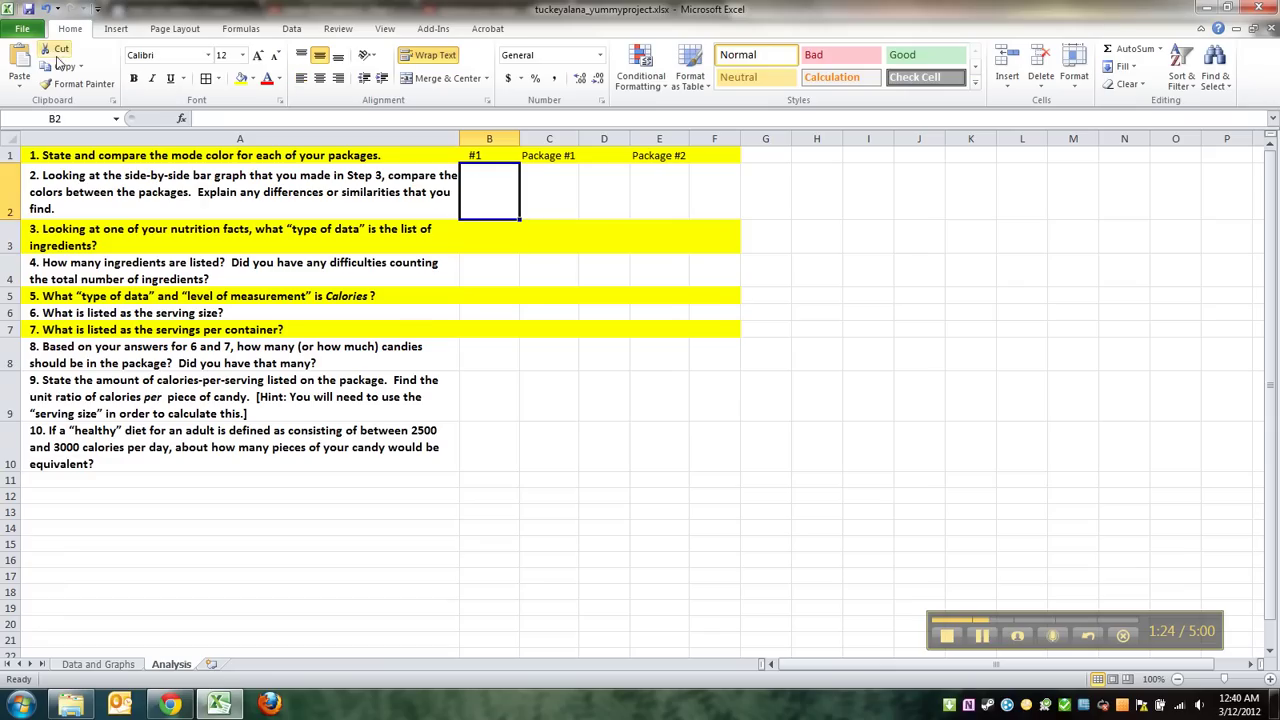
click(116, 30)
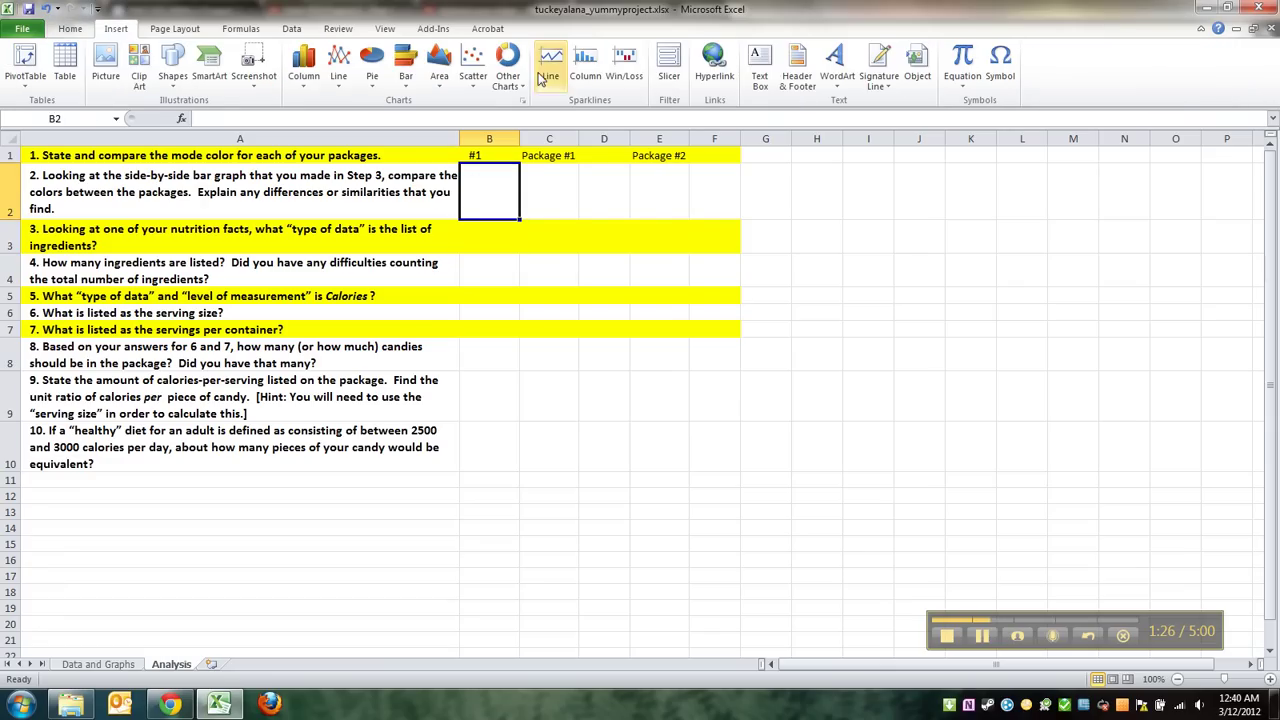
click(764, 82)
click(765, 82)
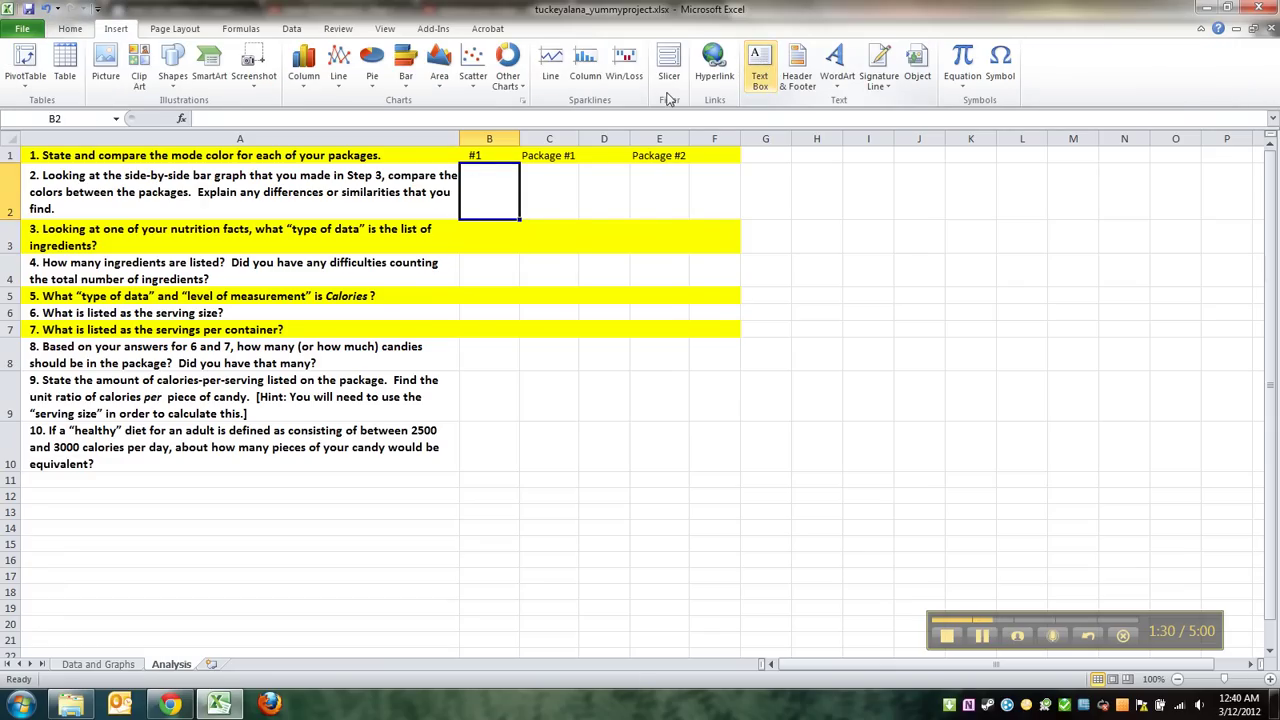
drag(529, 170, 894, 240)
click(482, 184)
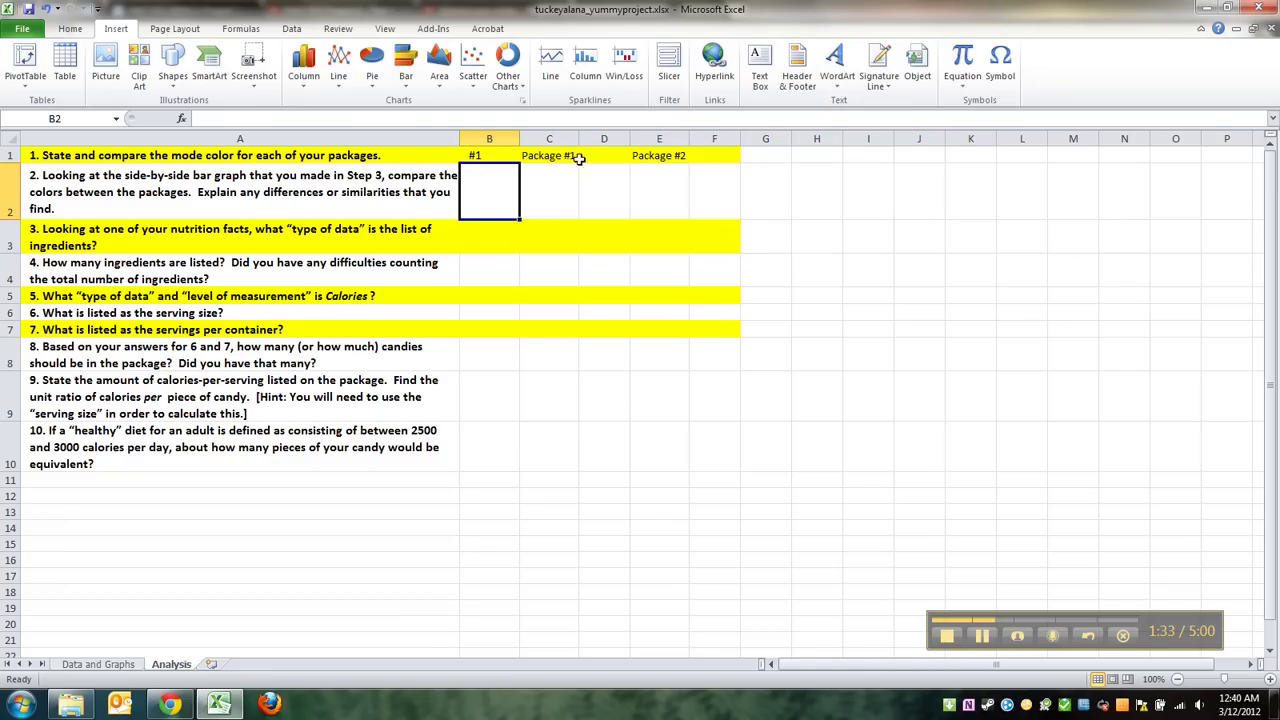
click(757, 57)
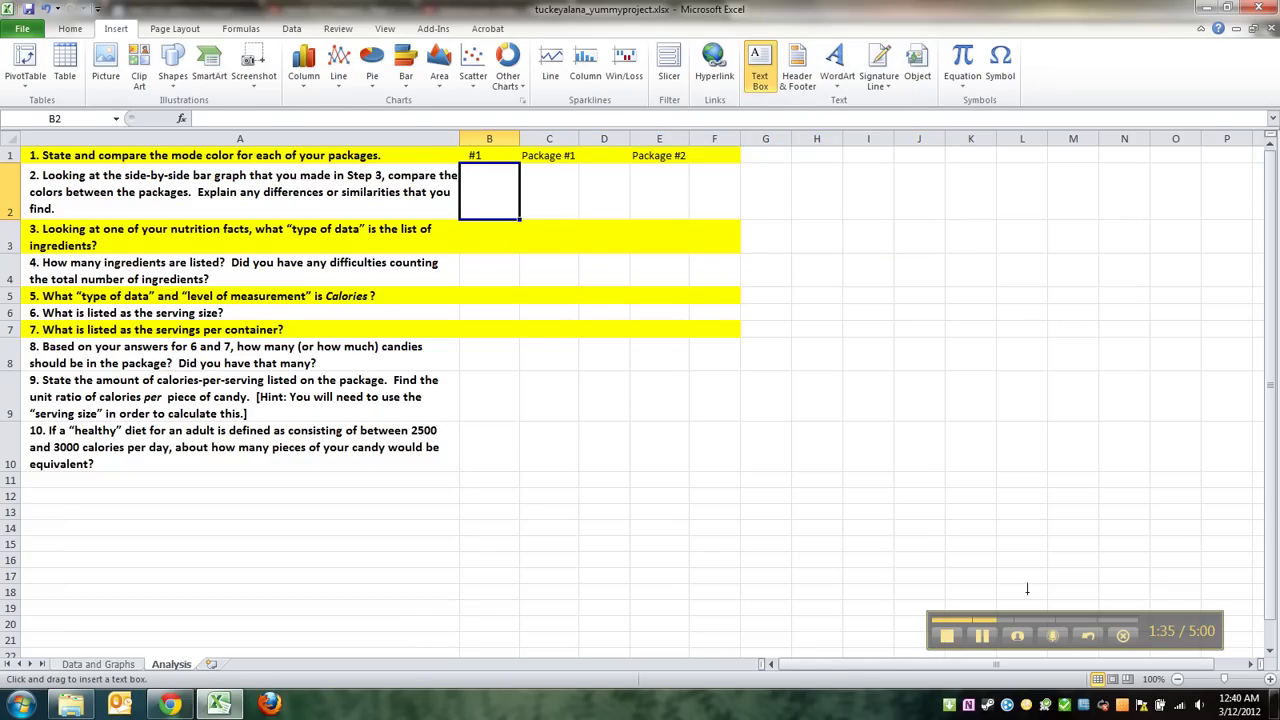
click(983, 634)
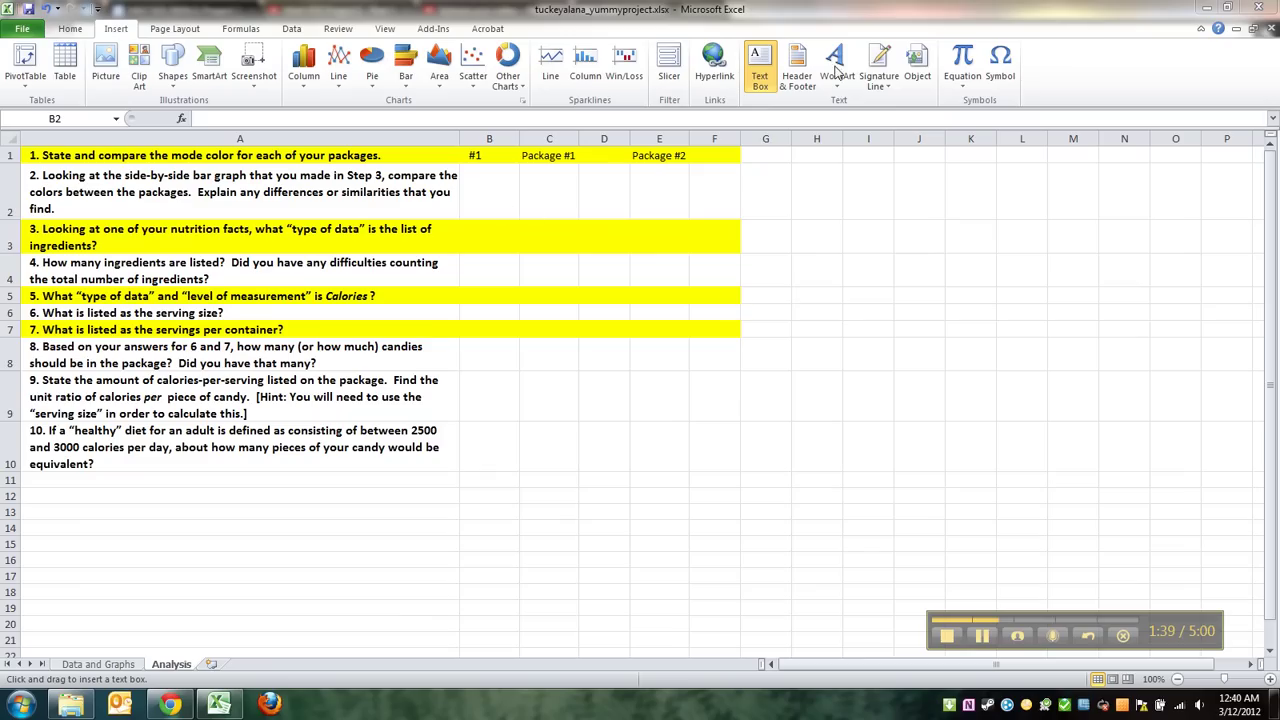
- Draw a text box from C2 to J2 holding the 'Deeper answers to questions…' answer
click(760, 70)
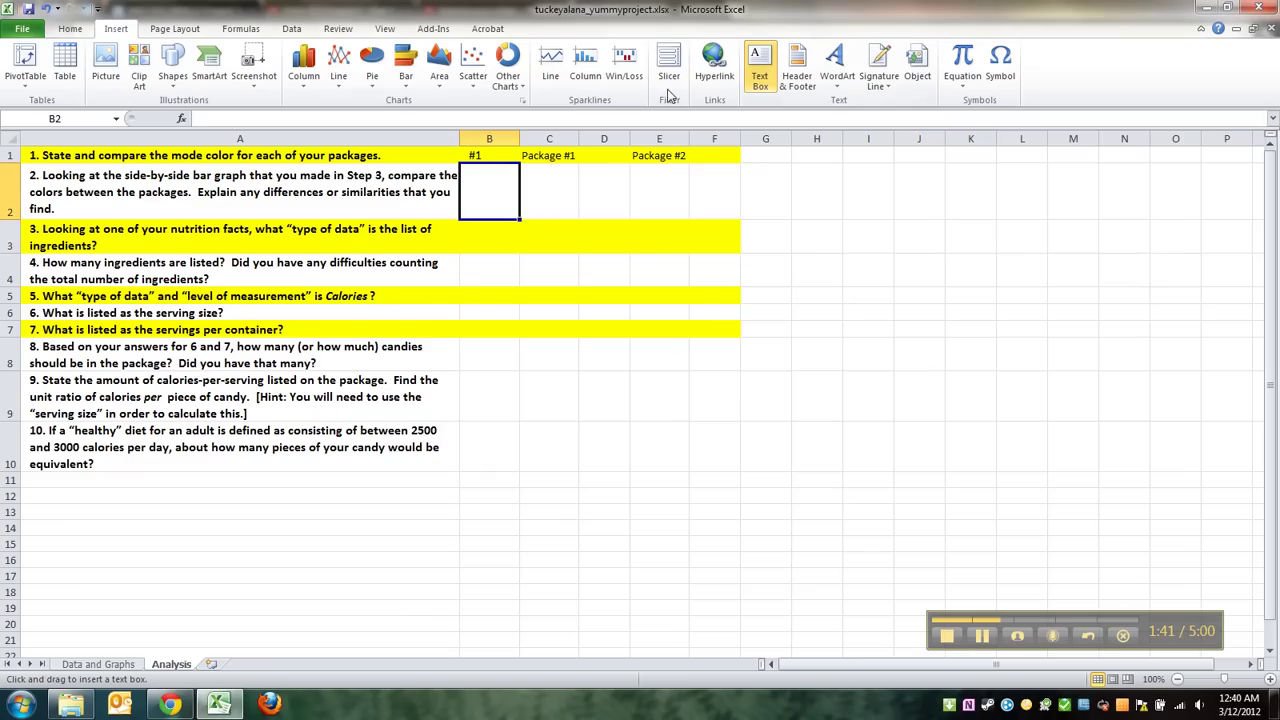
click(537, 175)
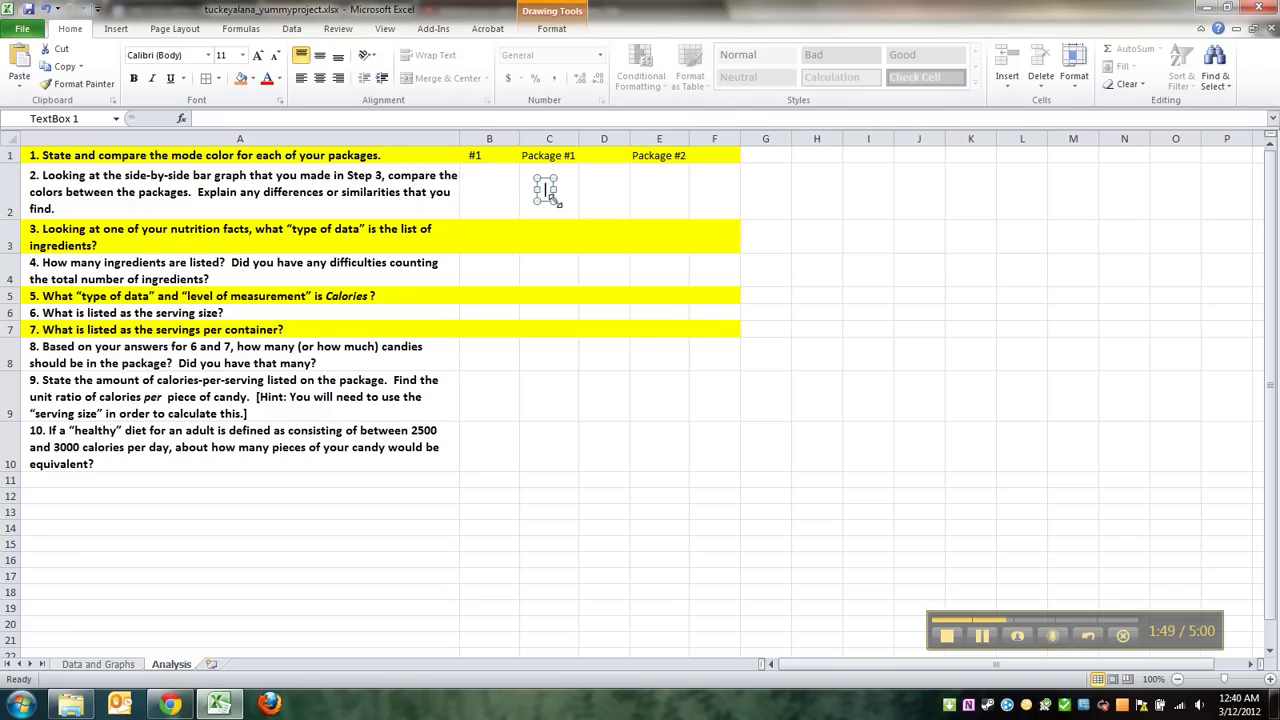
drag(553, 201, 946, 167)
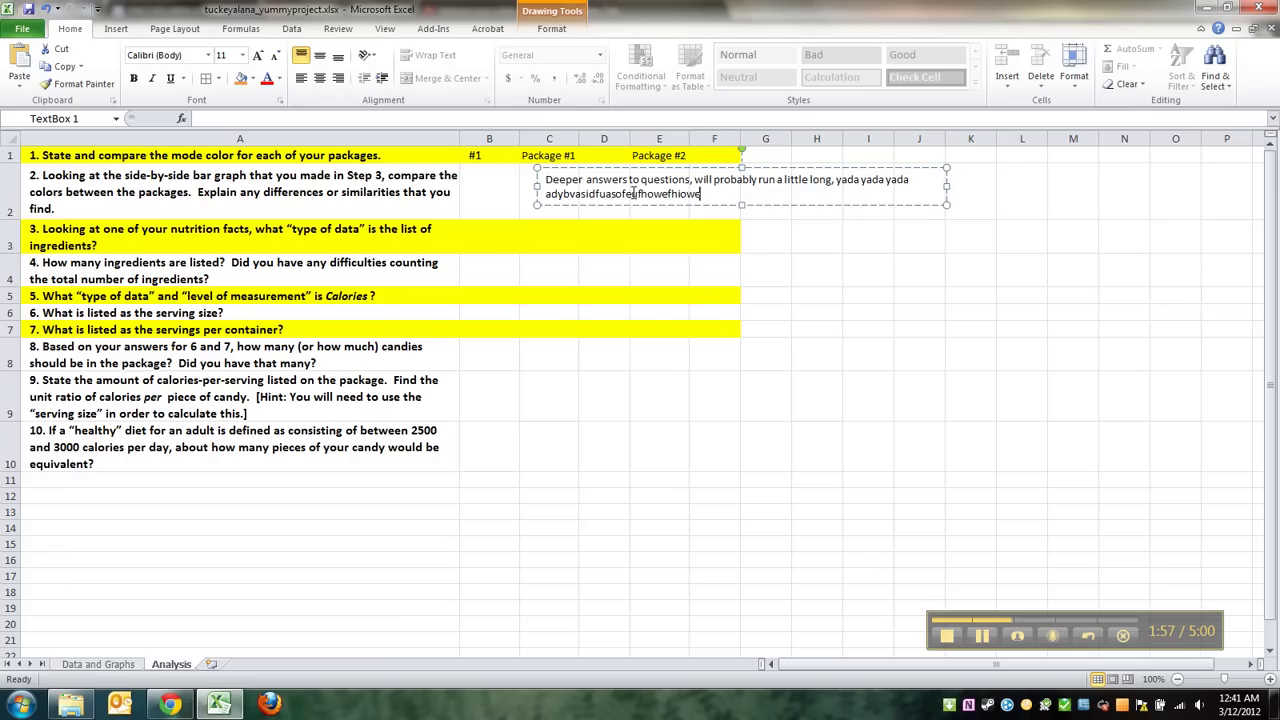
click(770, 230)
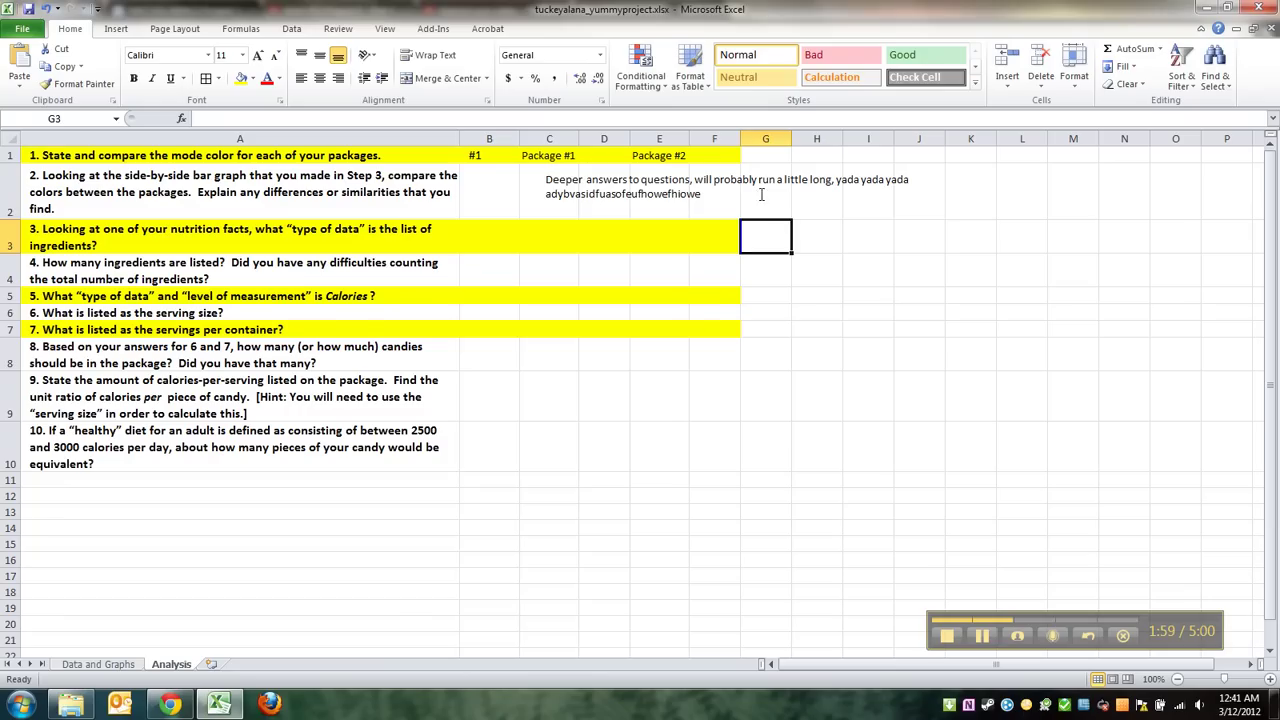
- Review the text box's Text Box layout settings in Format Shape, then close it
click(756, 183)
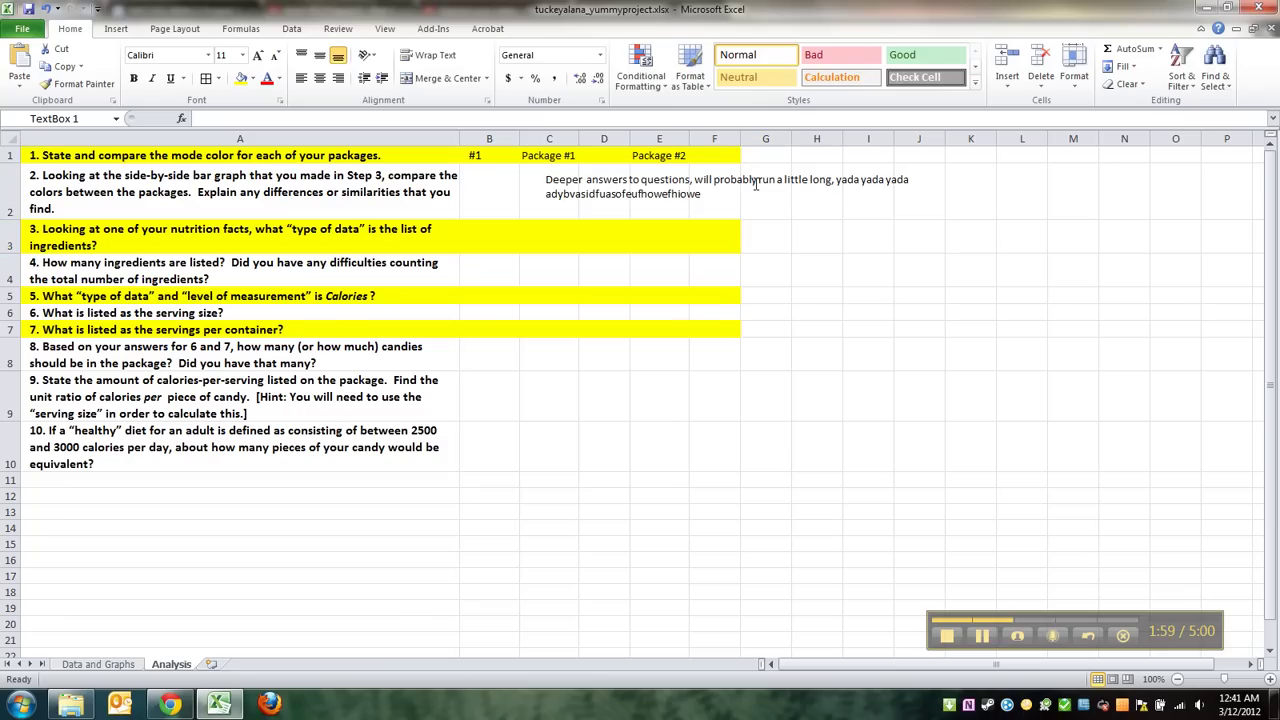
right_click(588, 178)
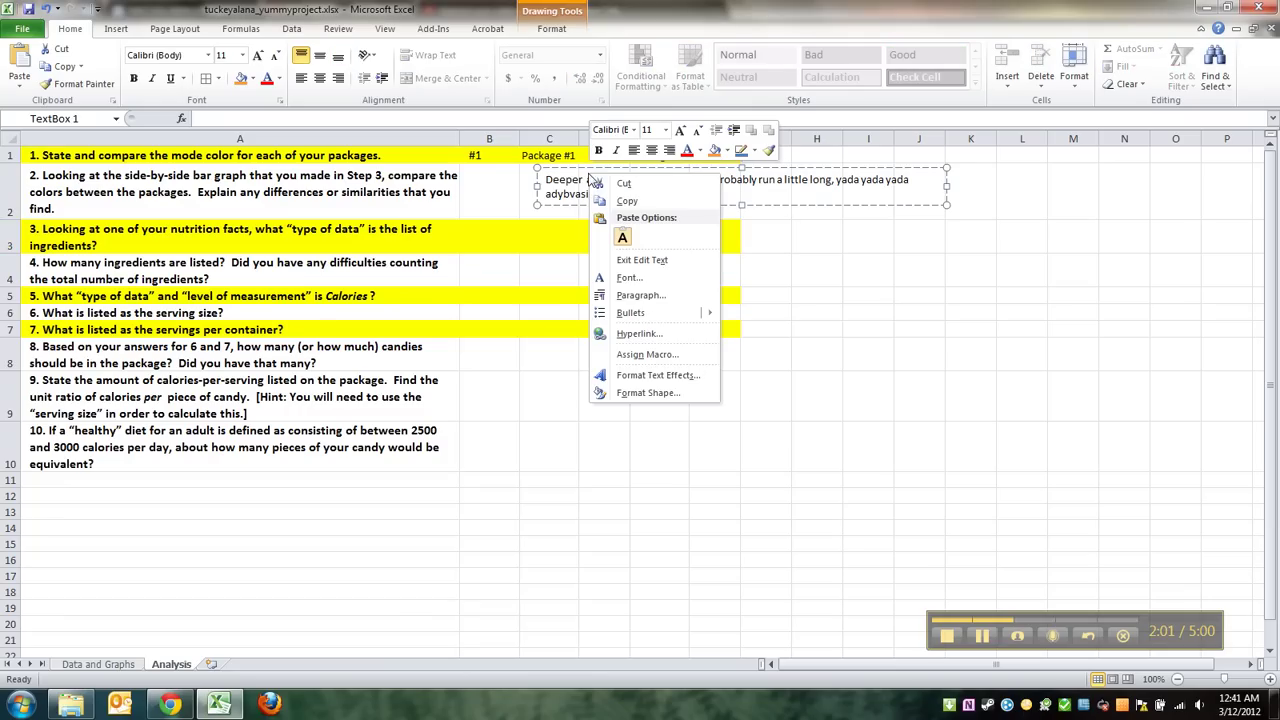
click(648, 393)
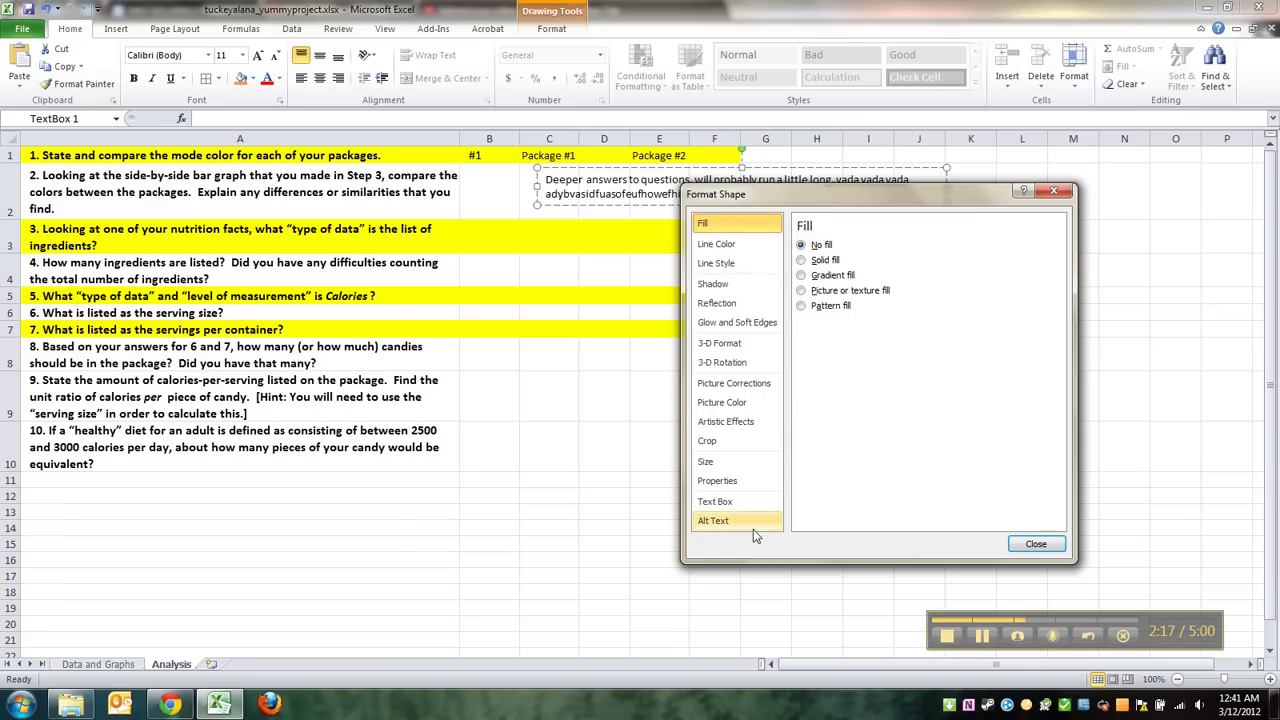
click(718, 501)
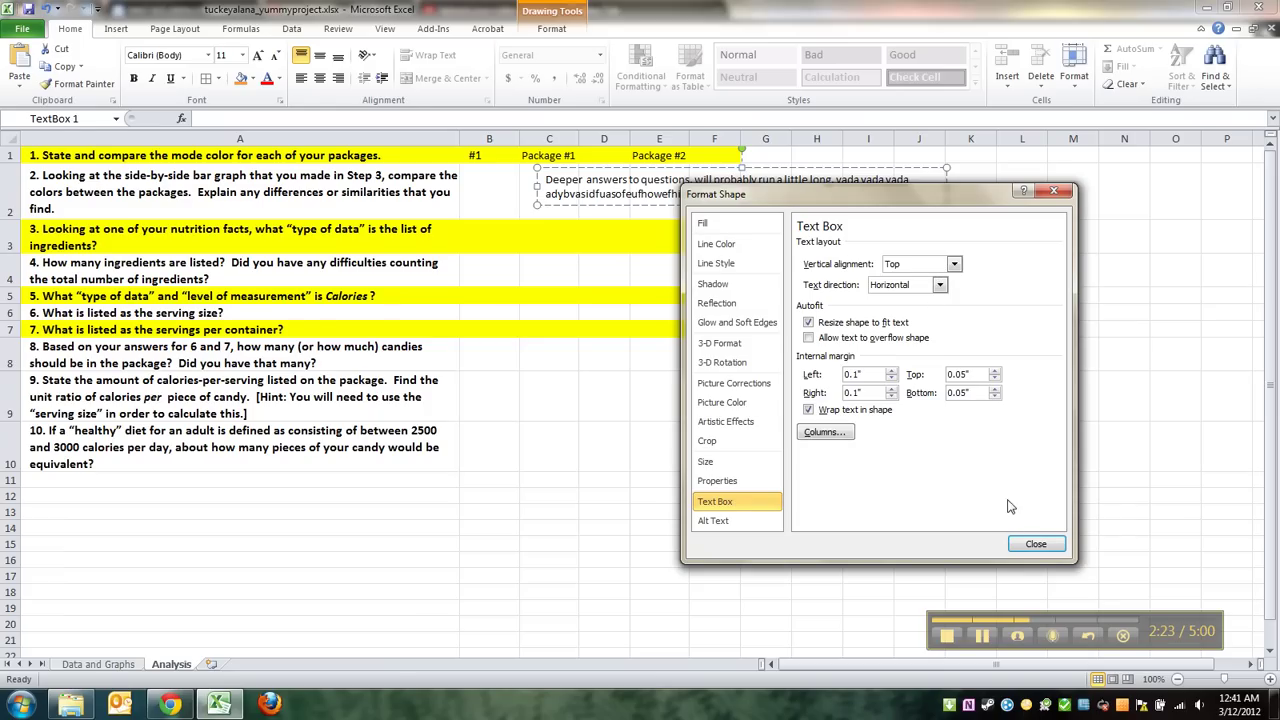
click(1034, 544)
click(700, 348)
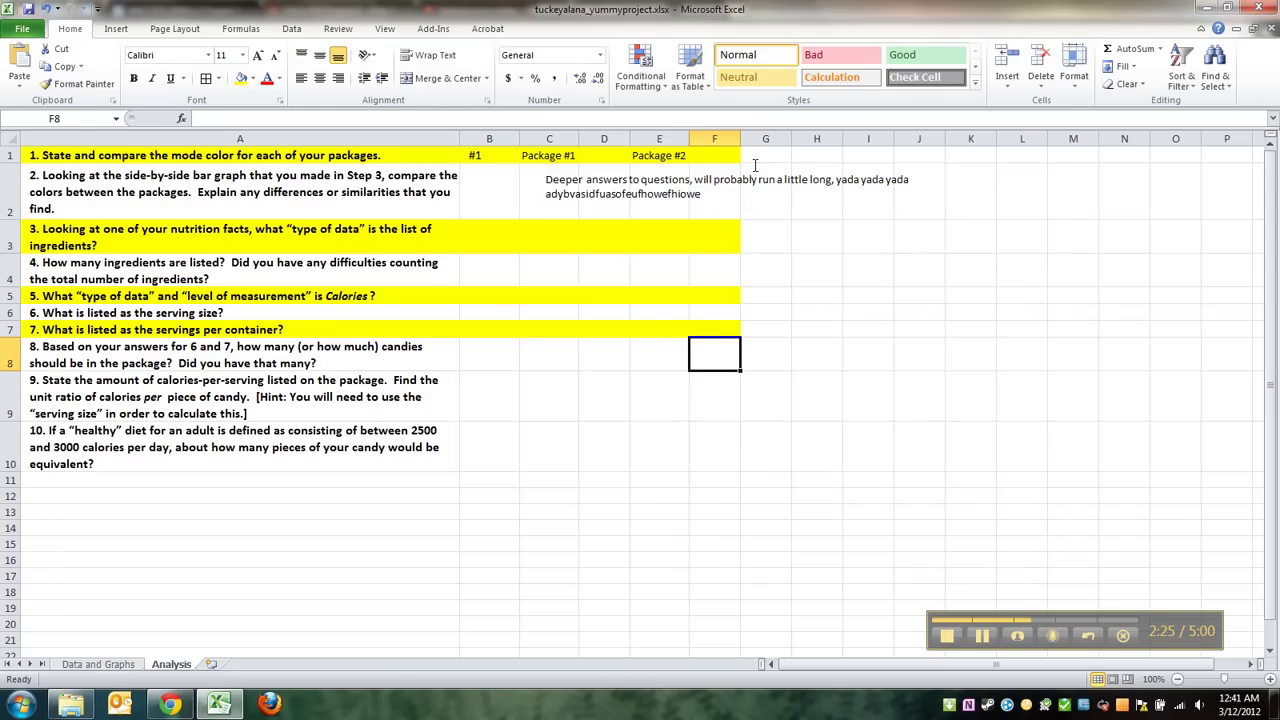
- Paste the answer text into cell B2
click(662, 200)
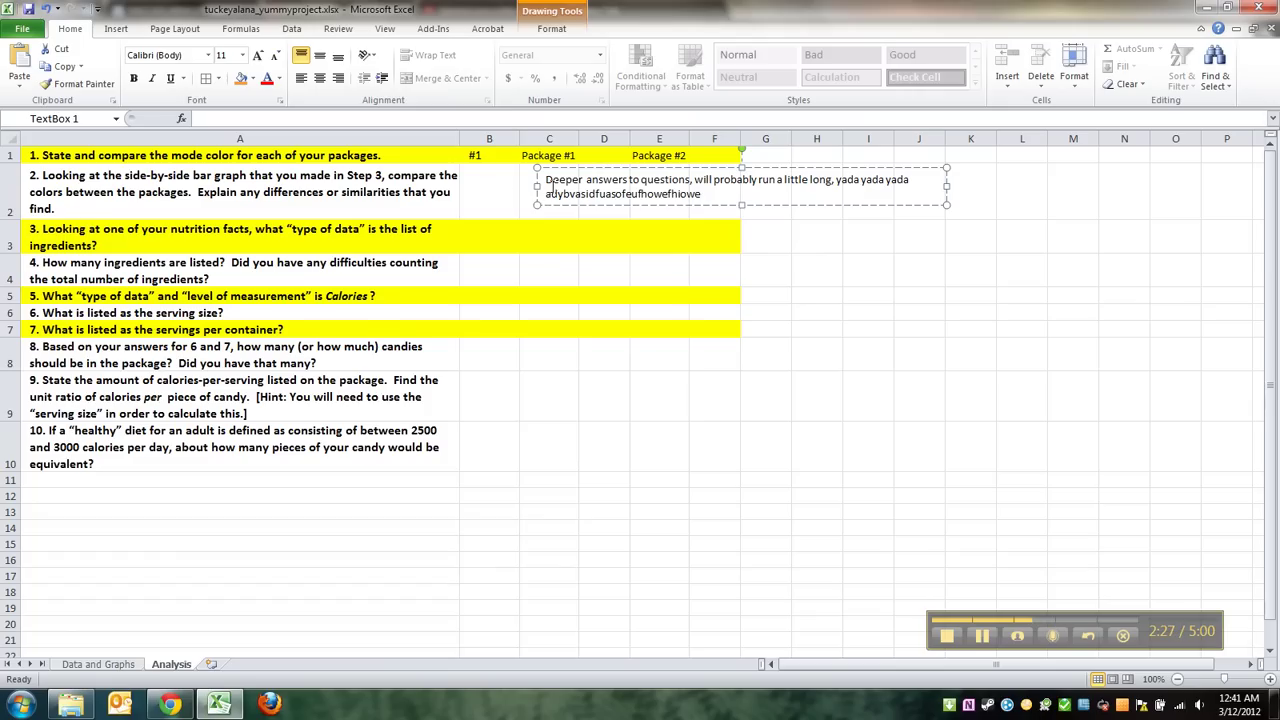
click(506, 185)
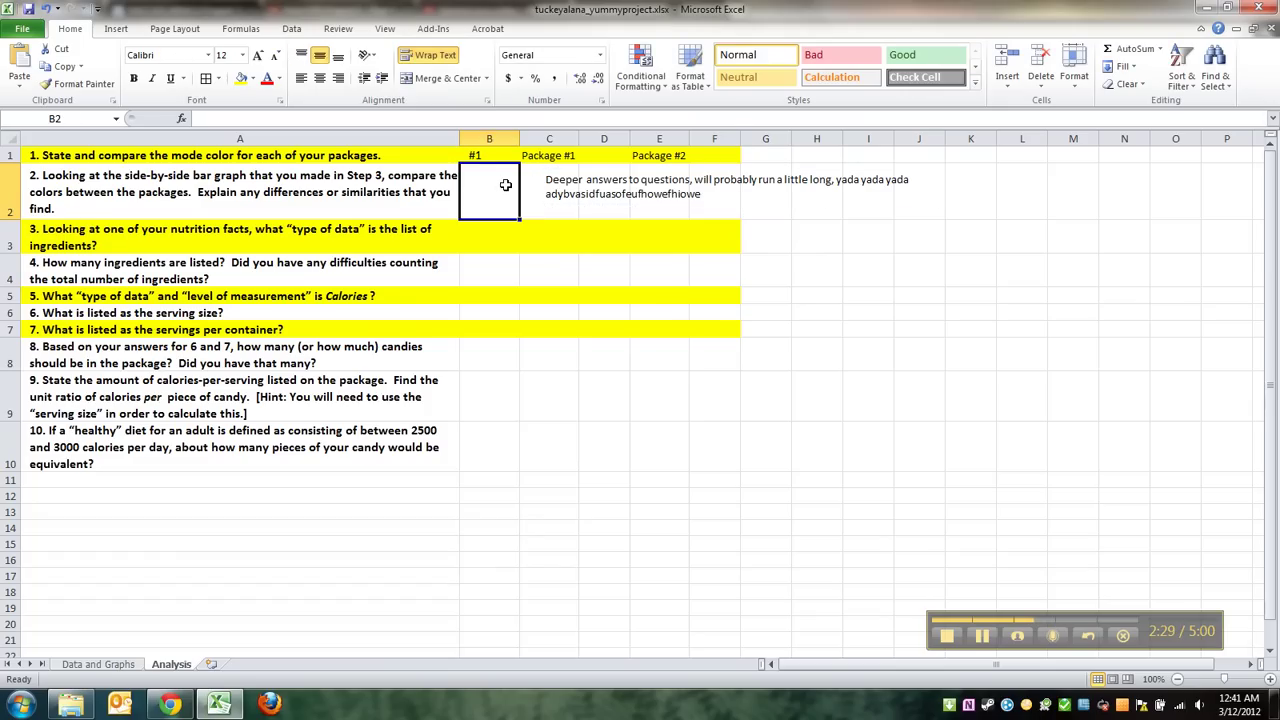
key(ctrl+v)
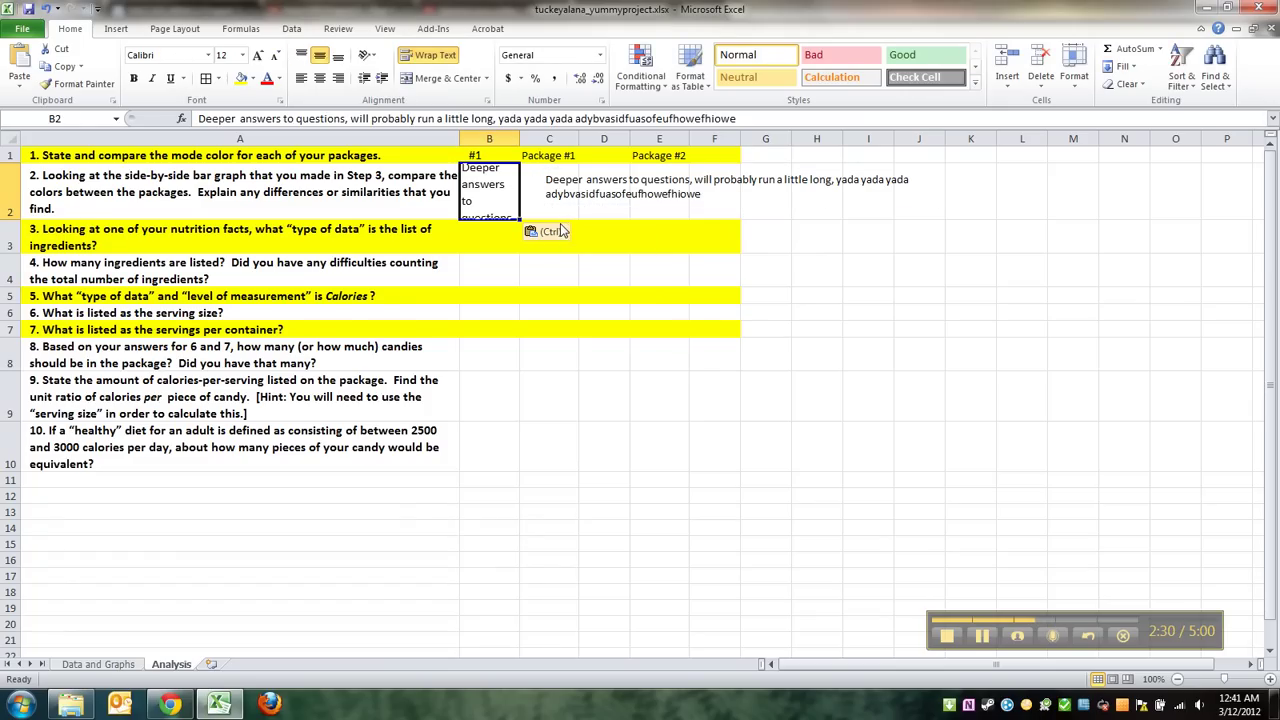
- Select the floating text box beside question 2 and delete it
click(679, 175)
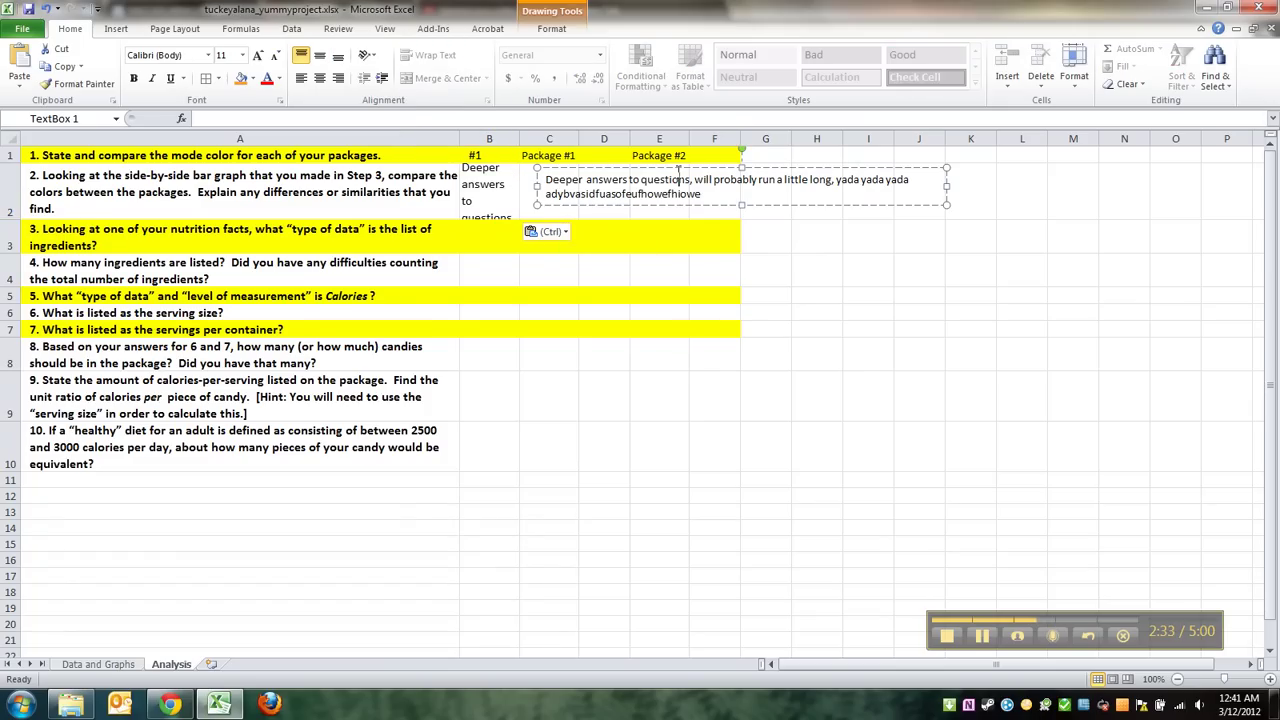
key(BackSpace)
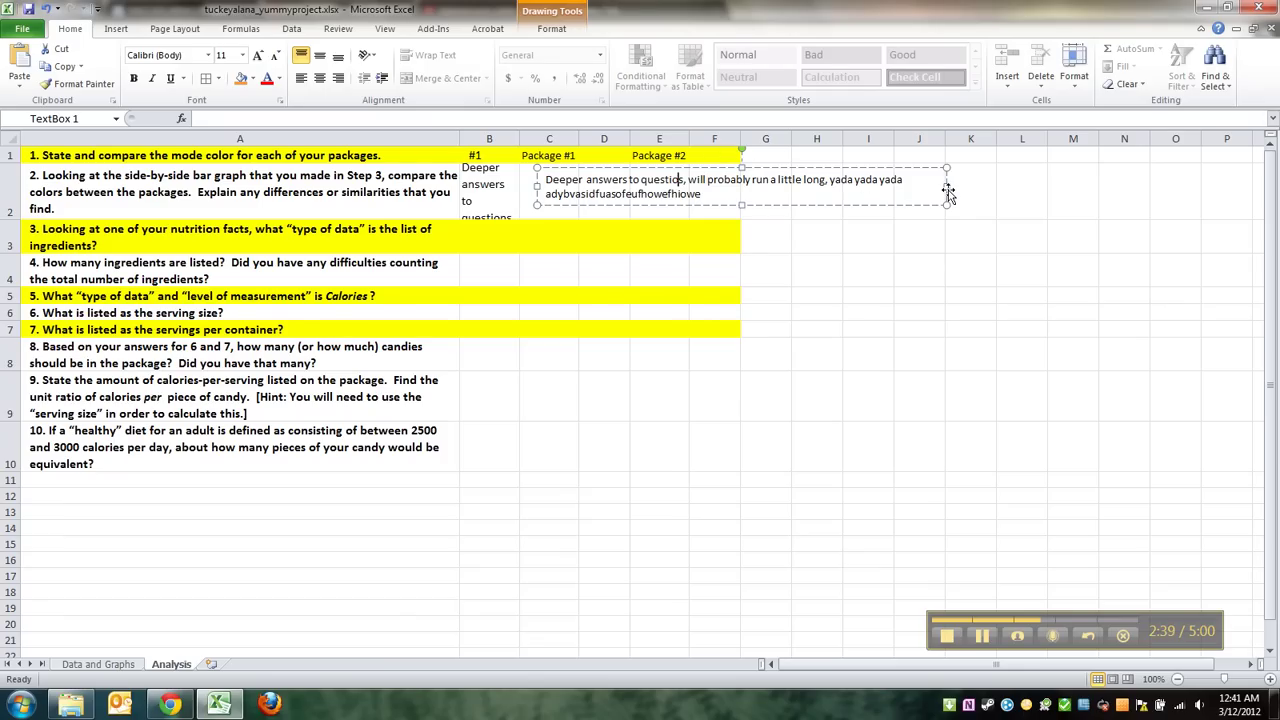
key(Escape)
key(Delete)
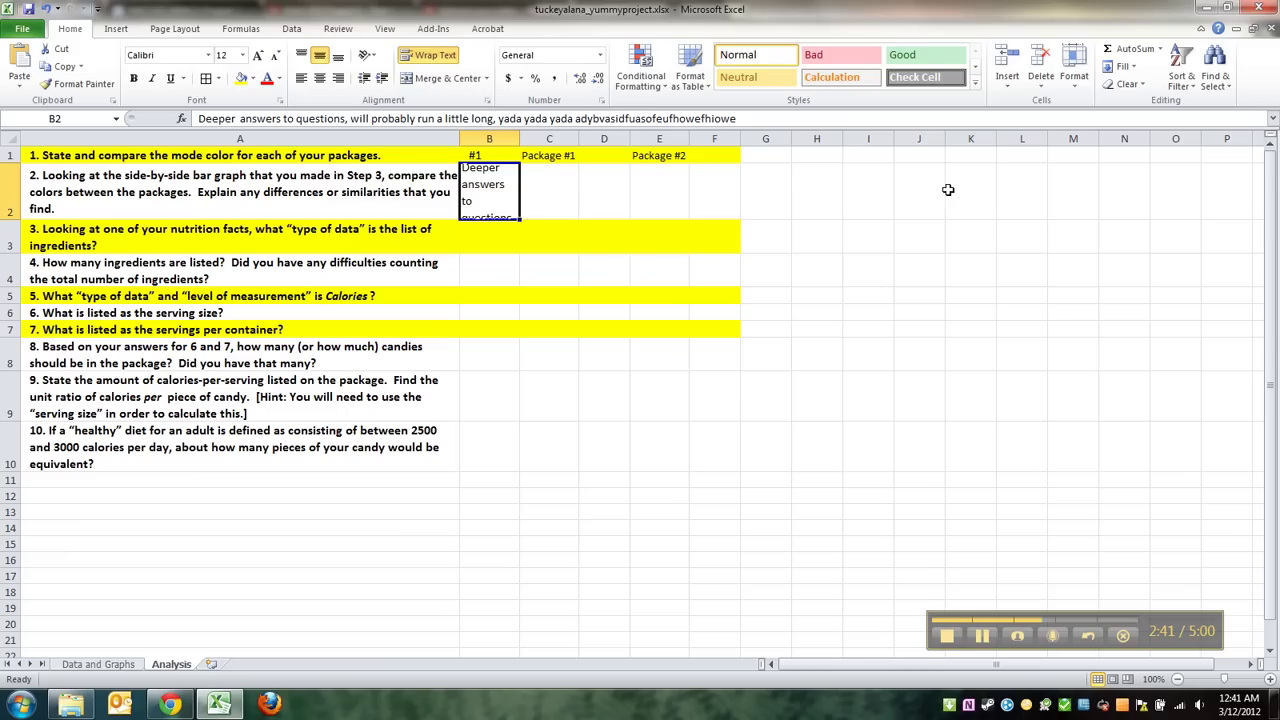
- Merge and center cells B2 through M2 around the answer
click(549, 197)
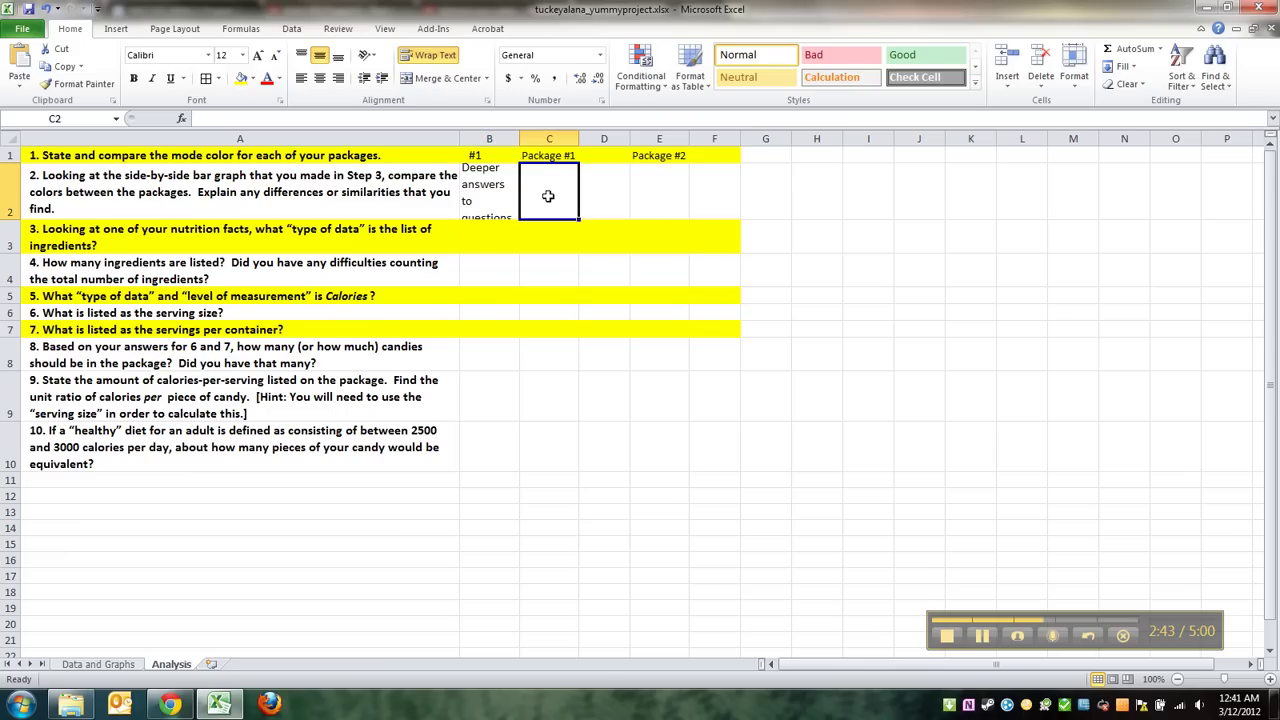
drag(500, 185, 1090, 206)
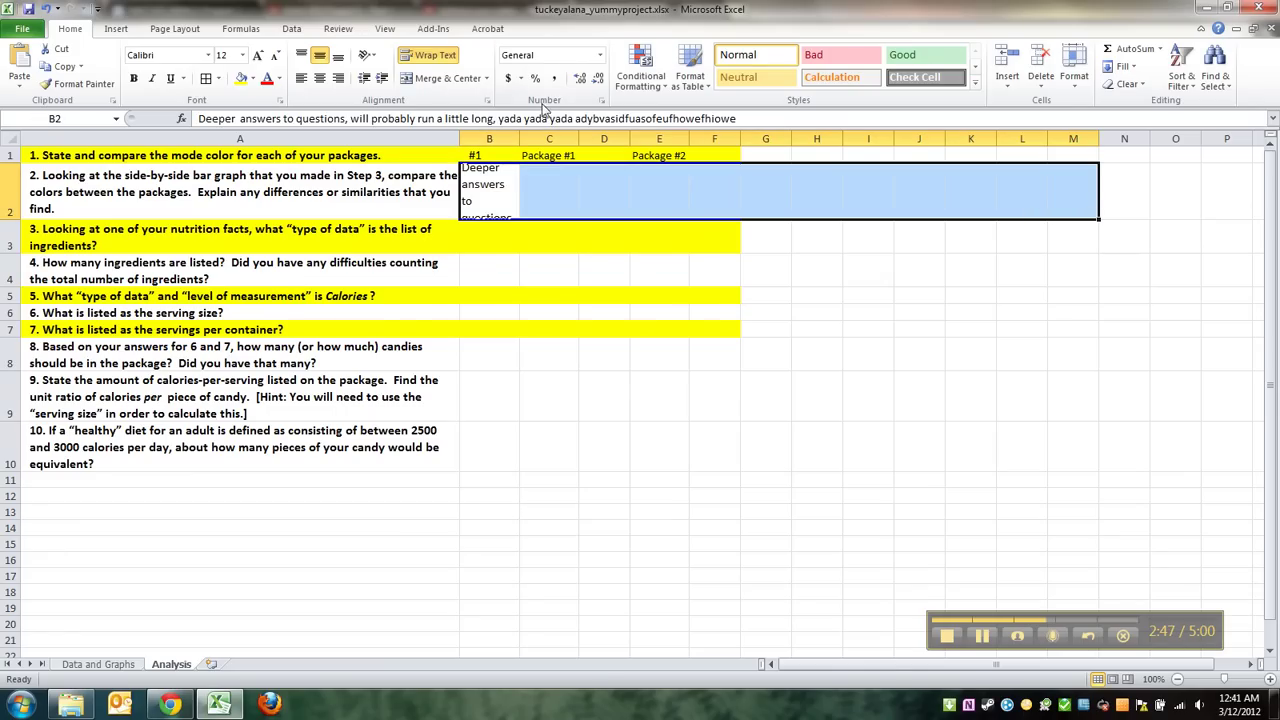
click(428, 78)
click(745, 380)
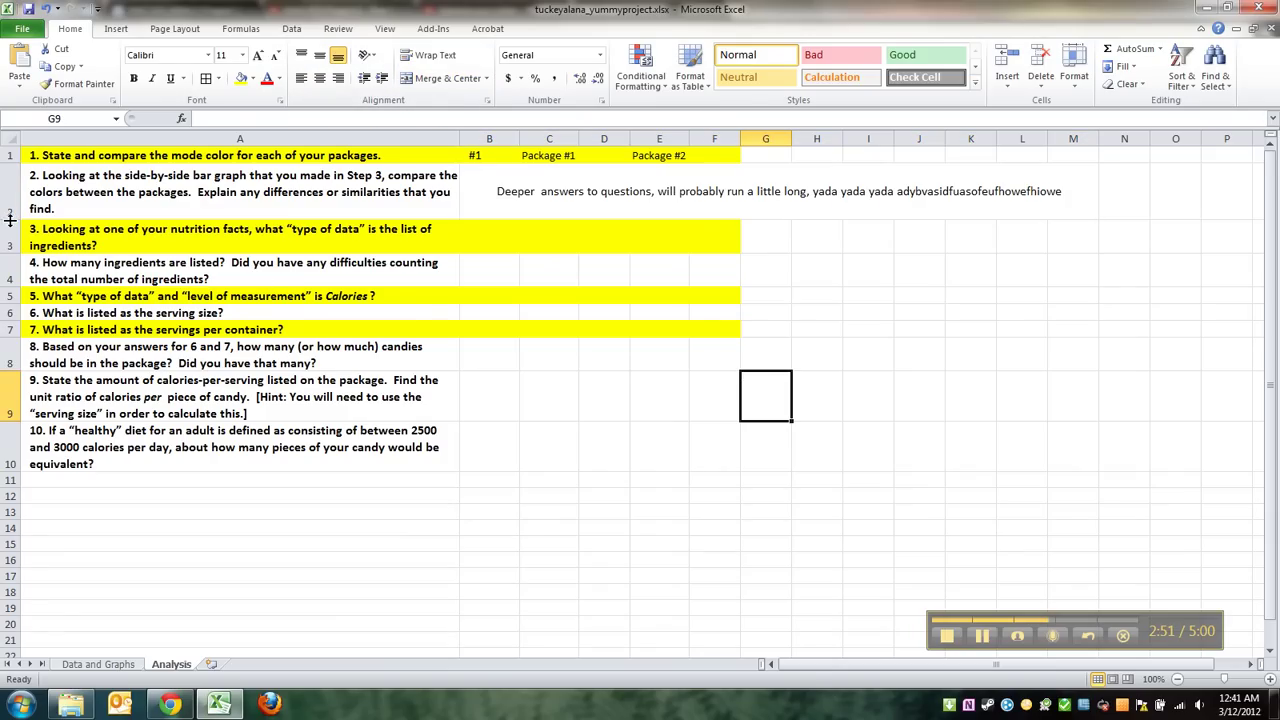
- Widen column A and drag row 2 taller to fit the long answer
drag(10, 220, 8, 220)
drag(461, 137, 543, 137)
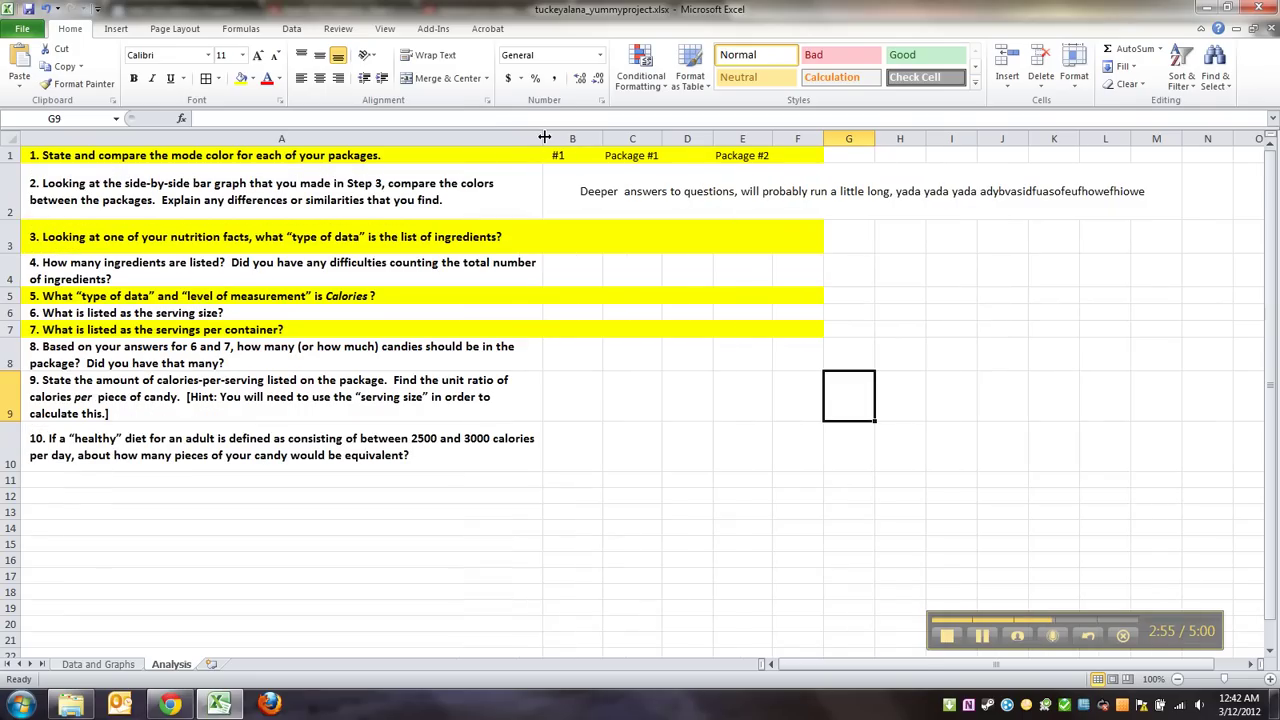
double_click(10, 217)
click(202, 222)
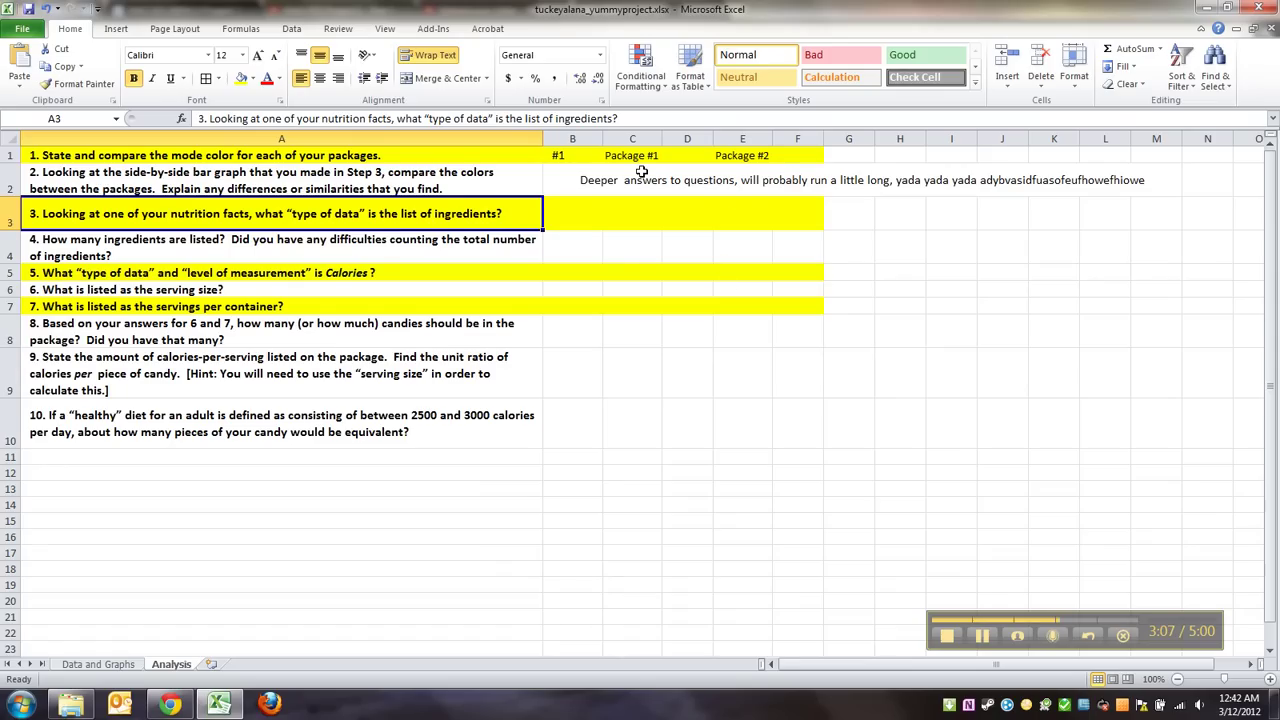
drag(10, 196, 10, 250)
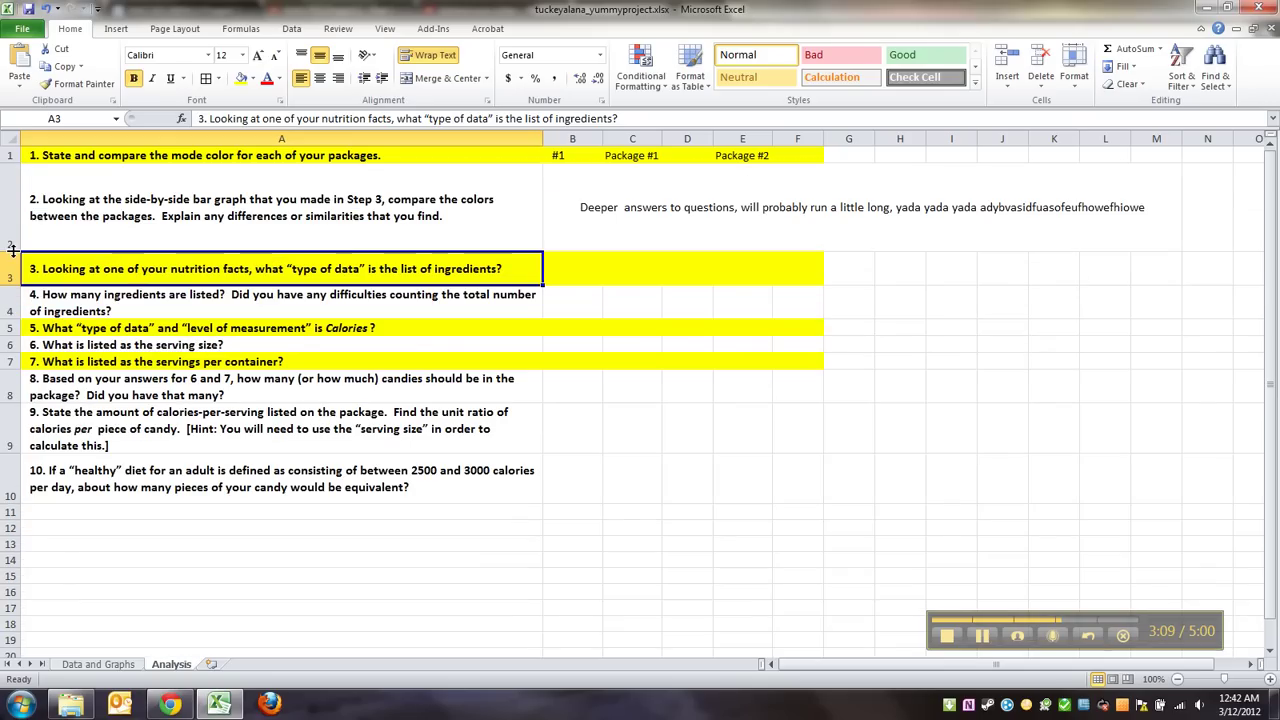
click(636, 212)
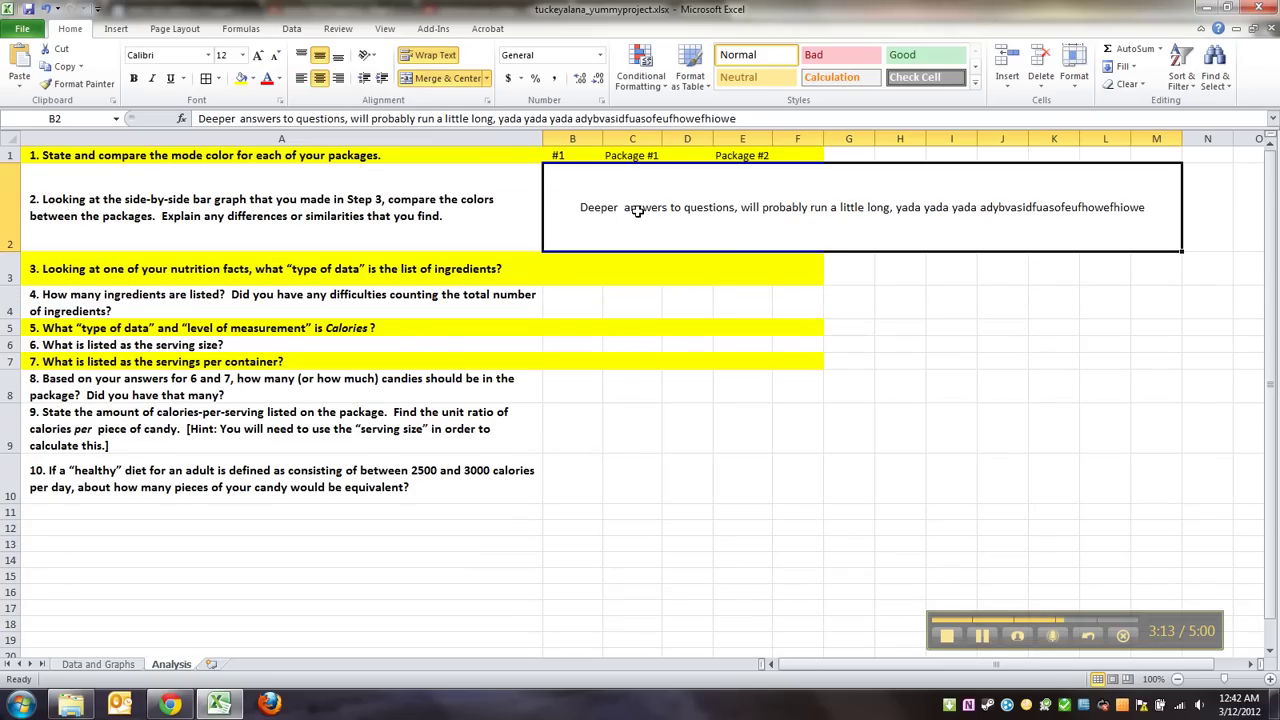
- Fill the rest of question 9's row yellow out to column L
click(491, 360)
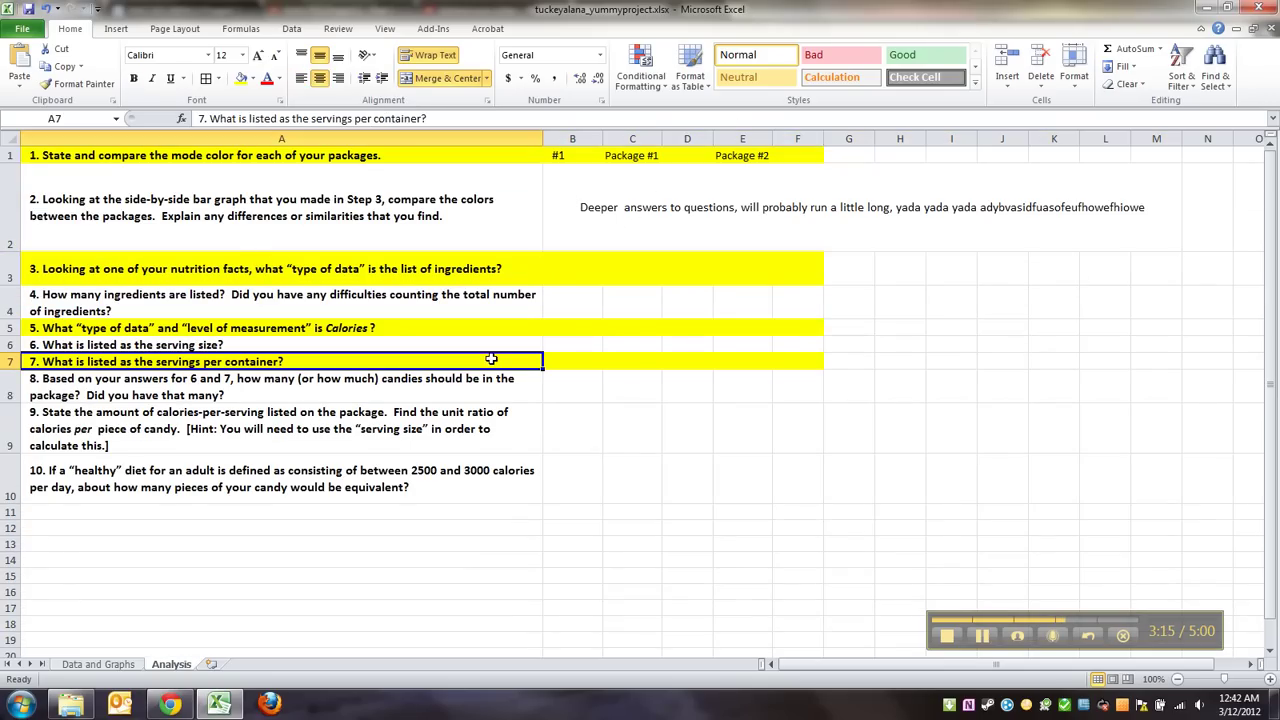
click(621, 479)
drag(783, 362, 668, 476)
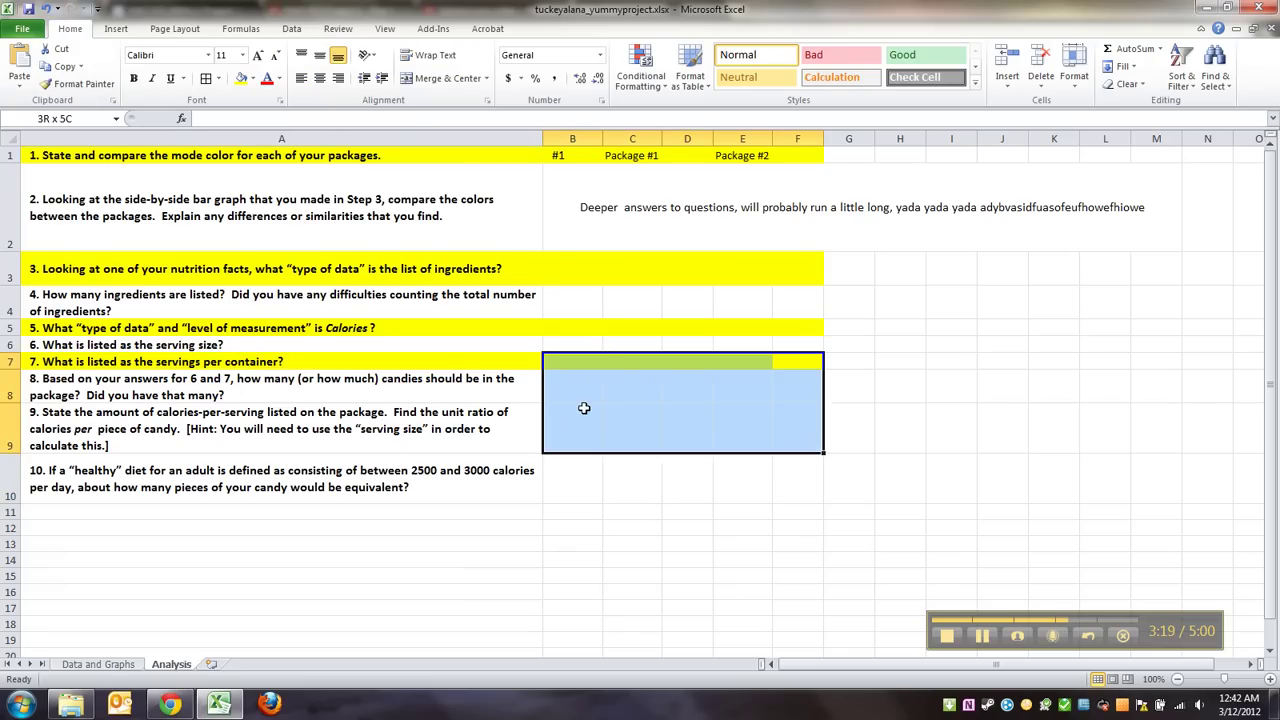
drag(584, 408, 563, 457)
click(120, 415)
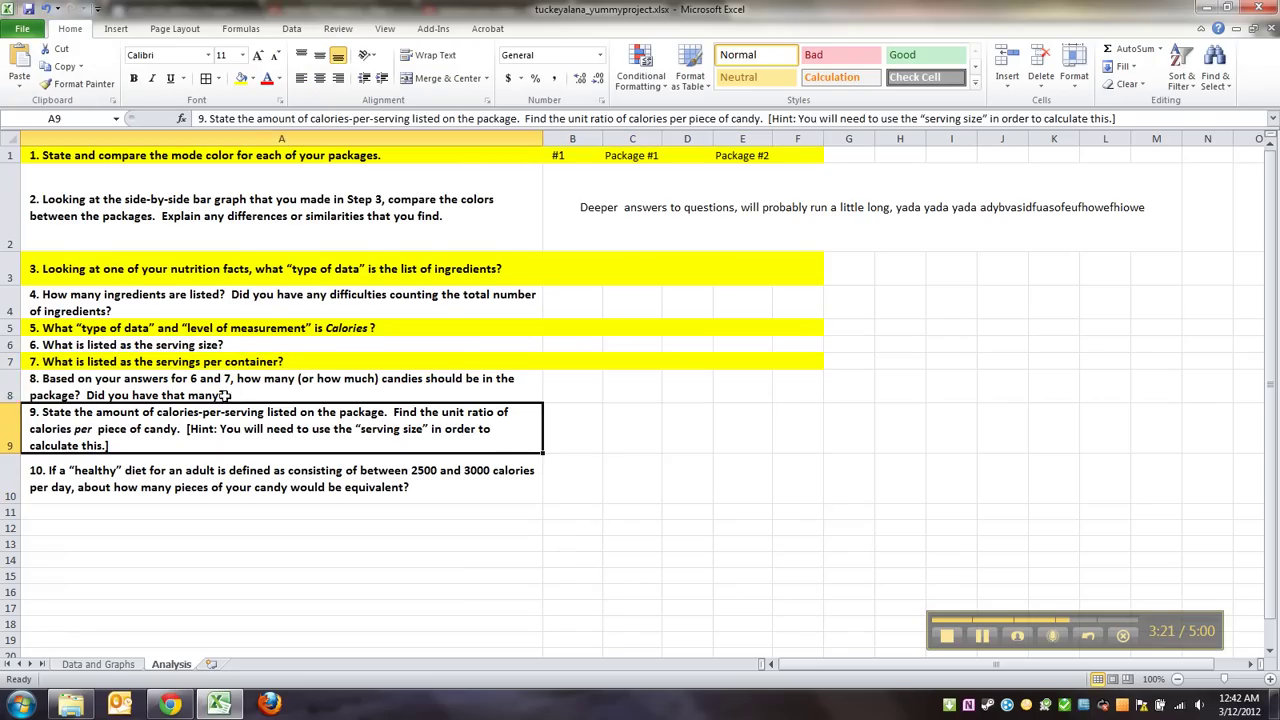
drag(226, 406, 735, 423)
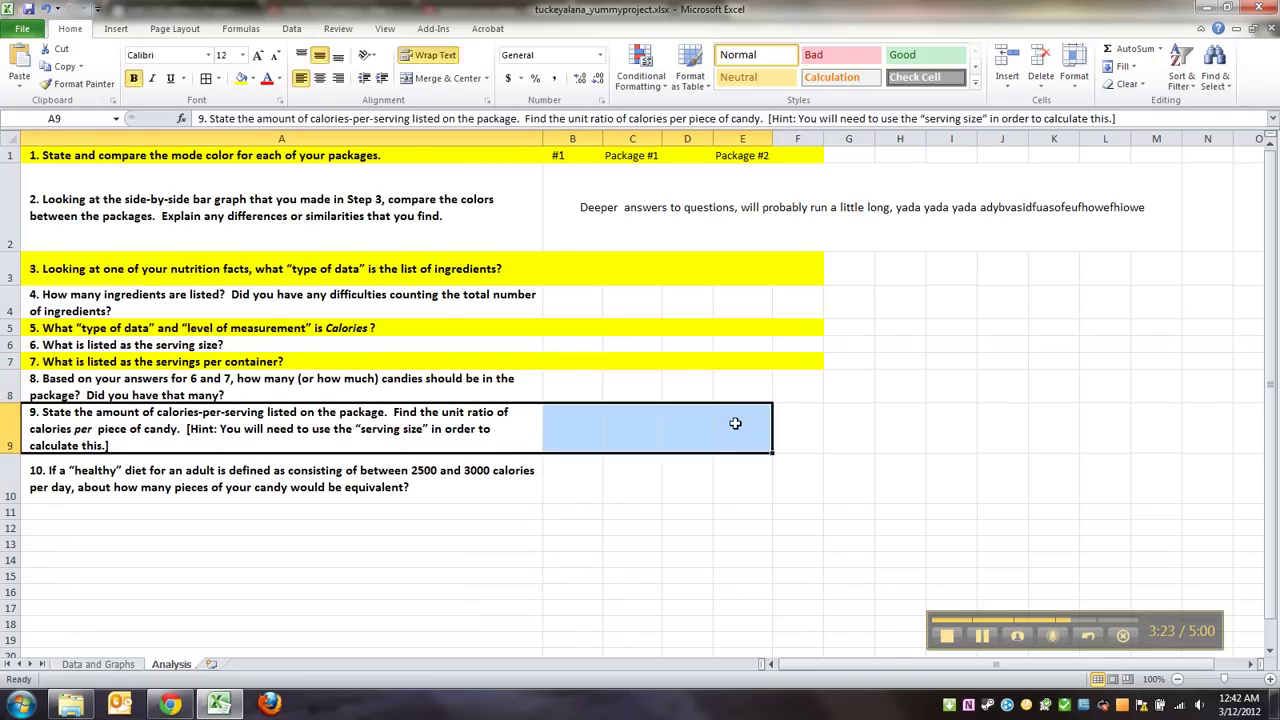
key(shift+Right)
key(shift+Right)
key(shift+Right)
key(shift+Right)
key(shift+Right)
key(shift+Right)
key(shift+Right)
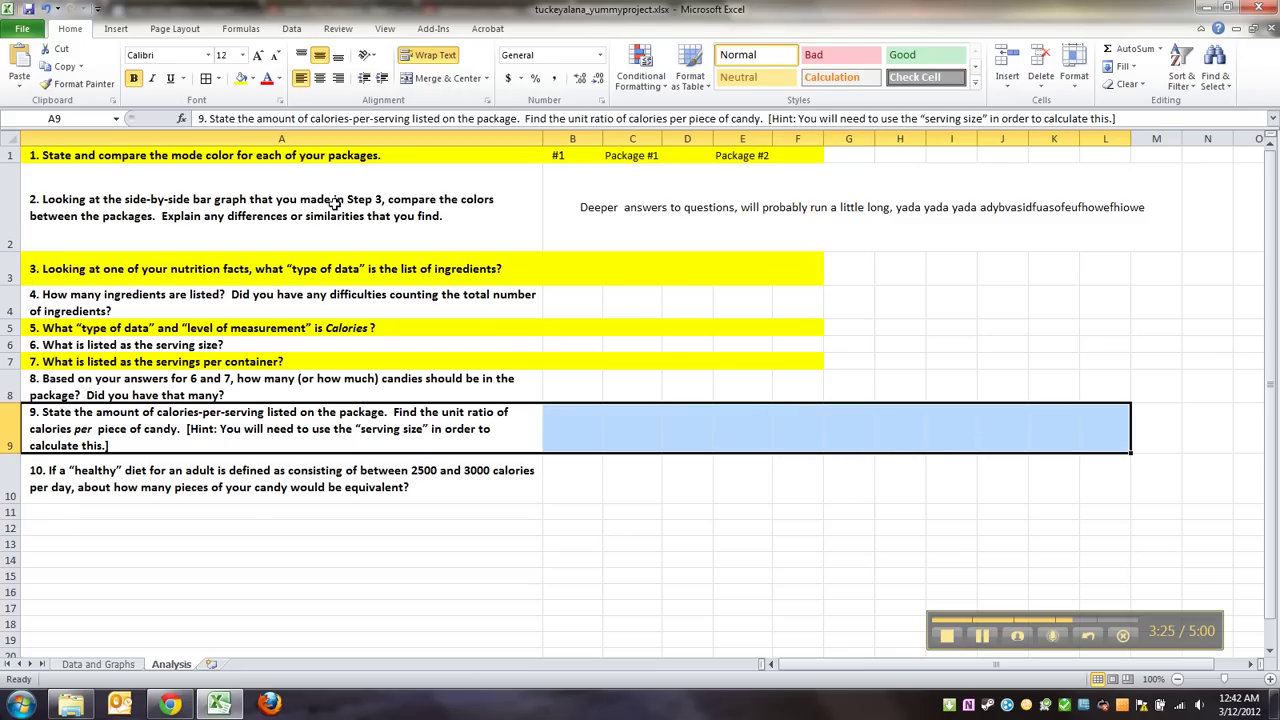
click(241, 78)
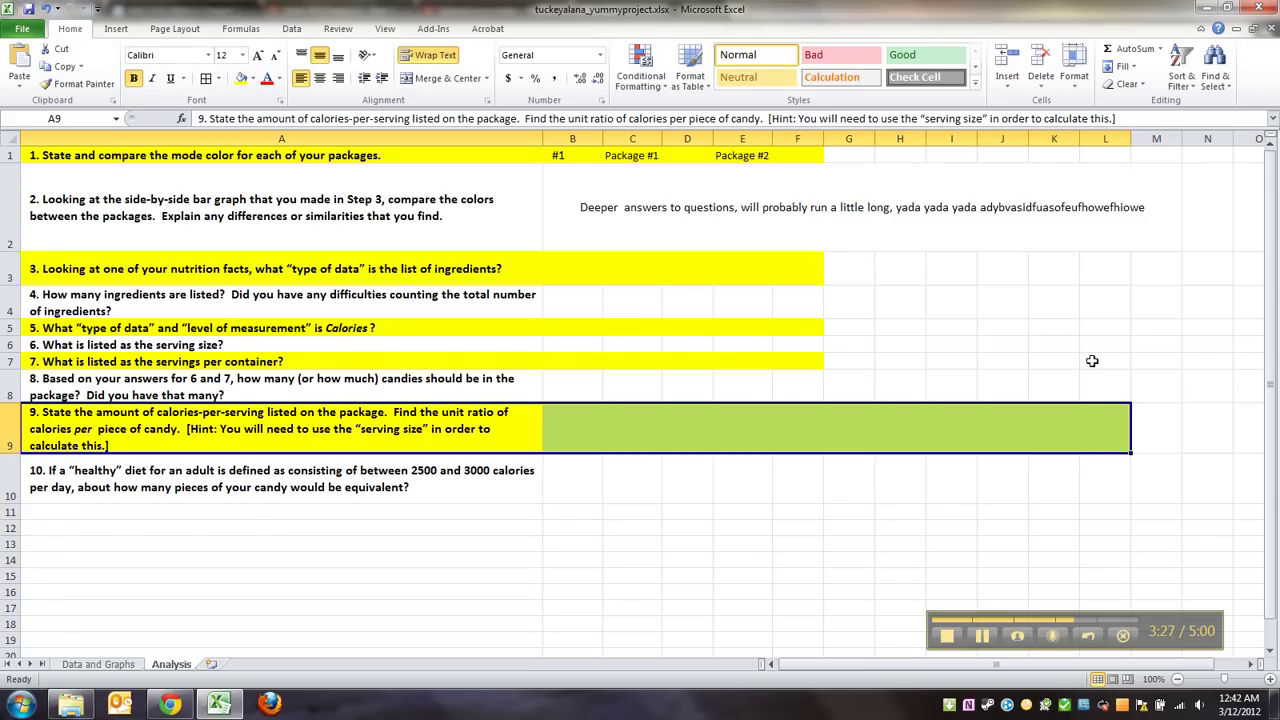
- Fill the unhighlighted cells of rows 7, 5, 3 and 1 yellow through column L
drag(1097, 360, 585, 357)
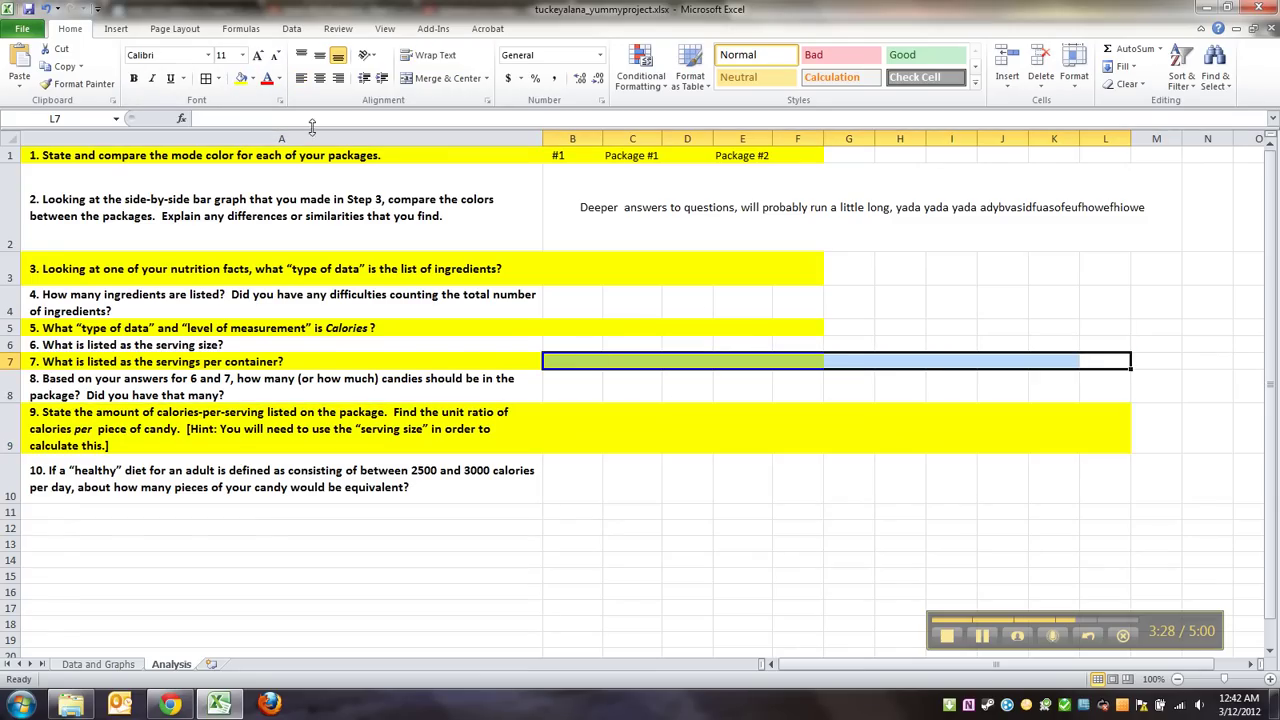
click(240, 78)
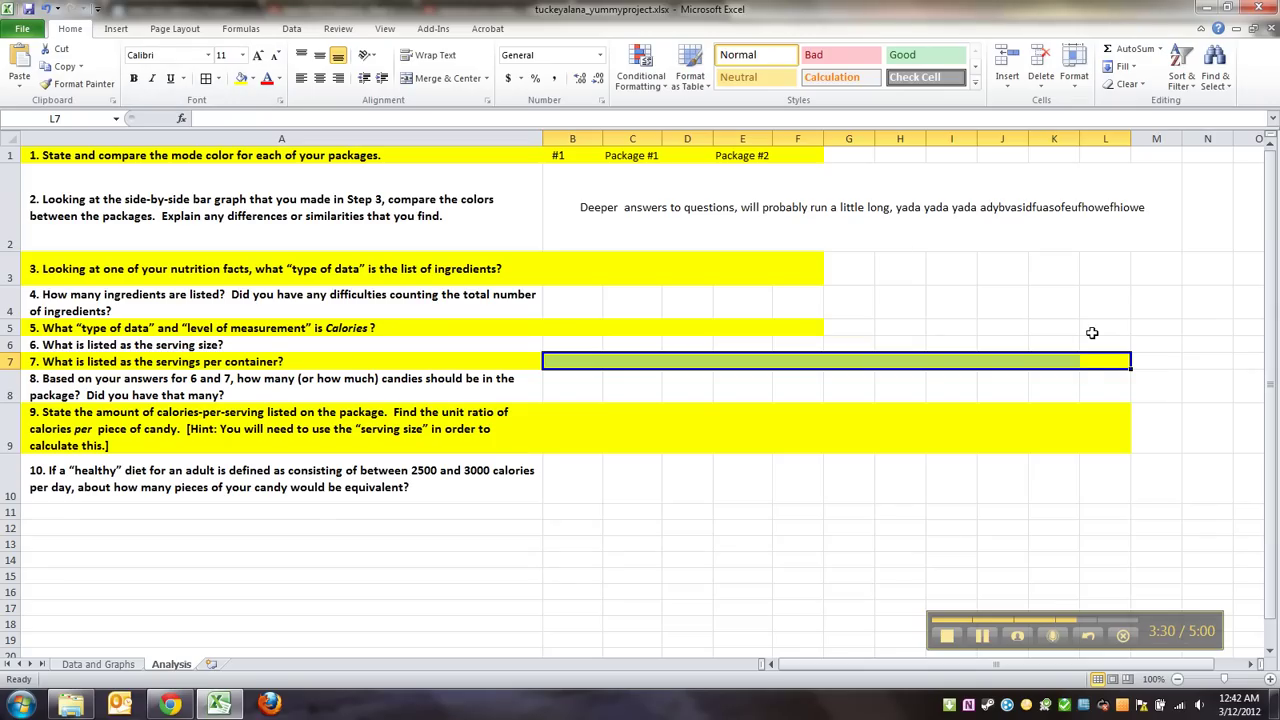
drag(1092, 332, 785, 326)
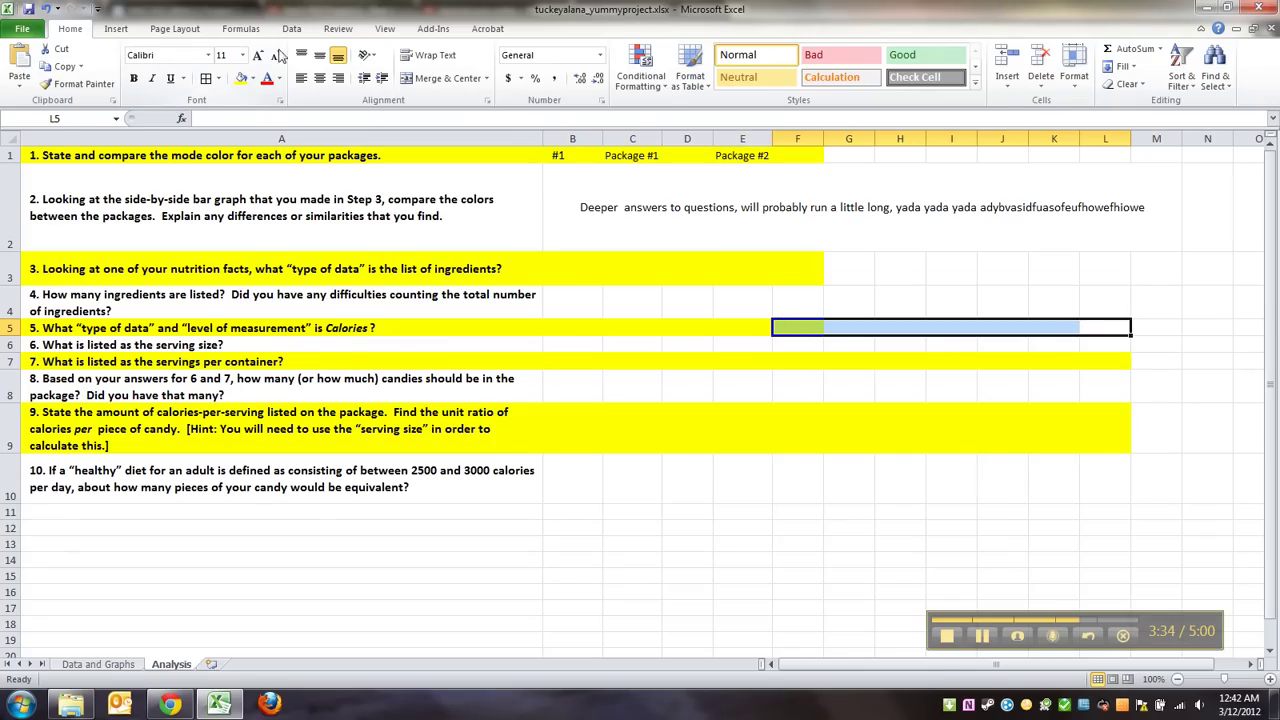
click(240, 78)
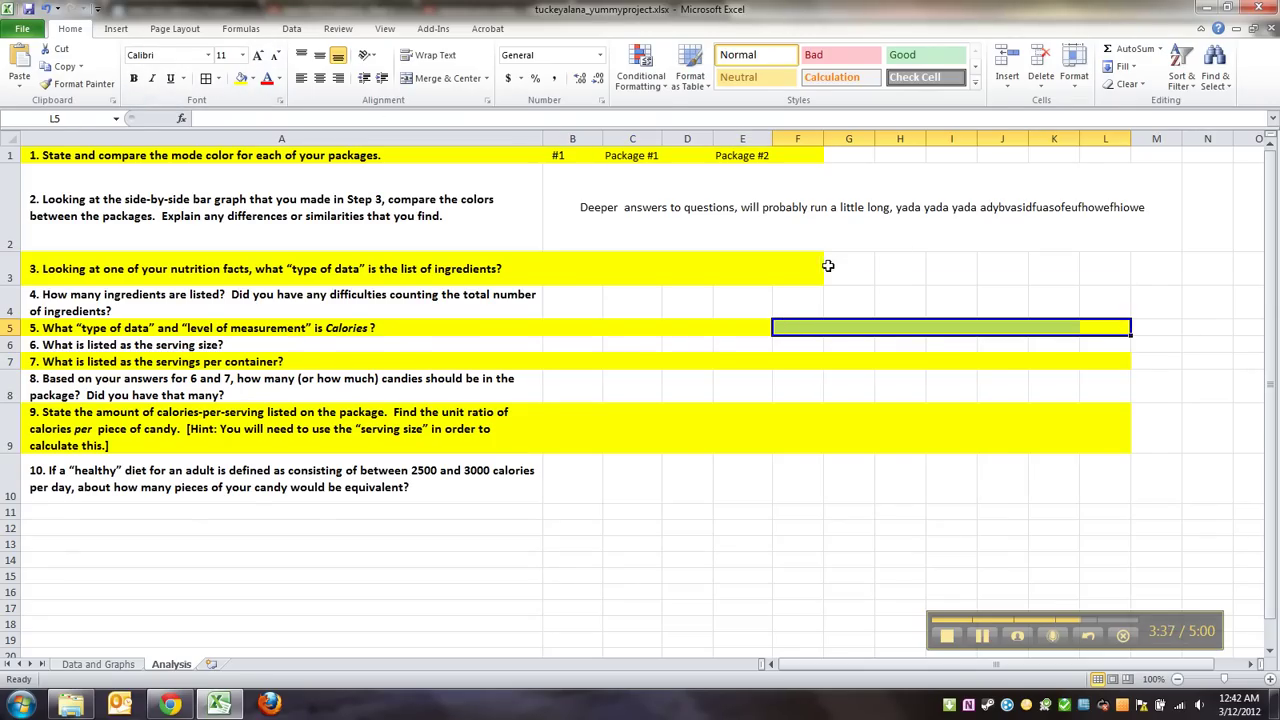
drag(830, 266, 1085, 268)
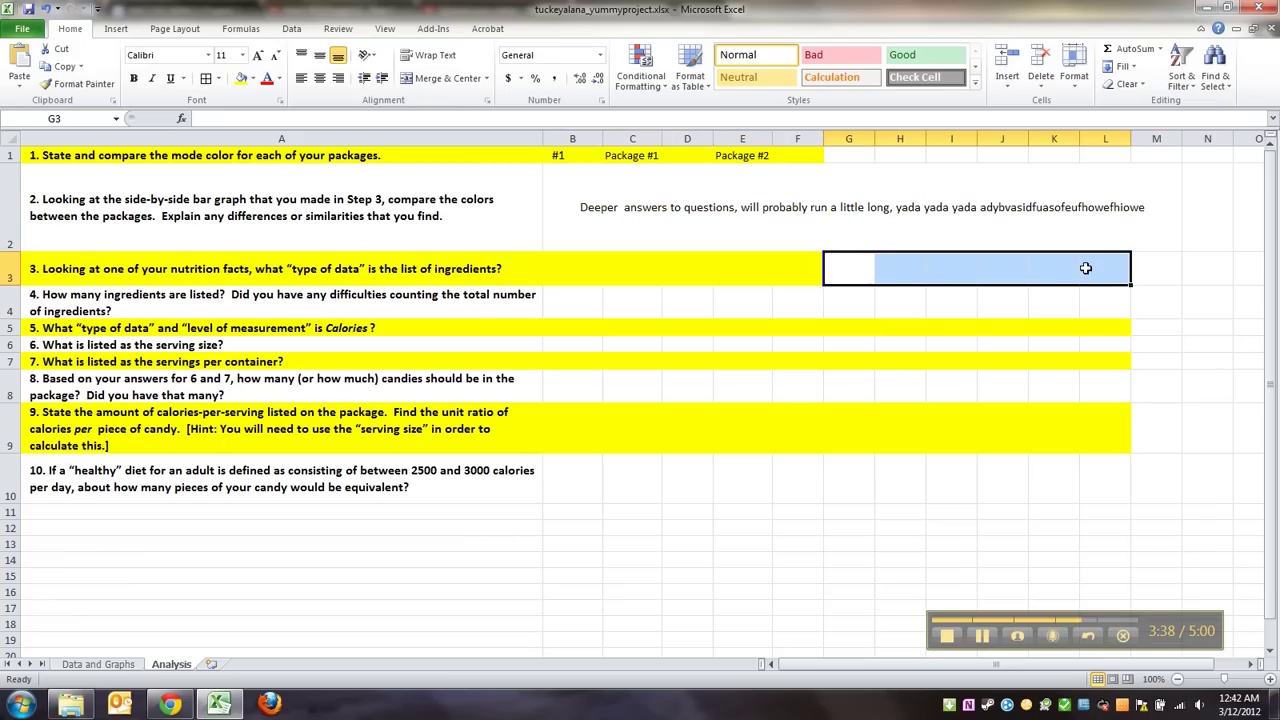
click(240, 78)
drag(1085, 153, 808, 160)
click(240, 78)
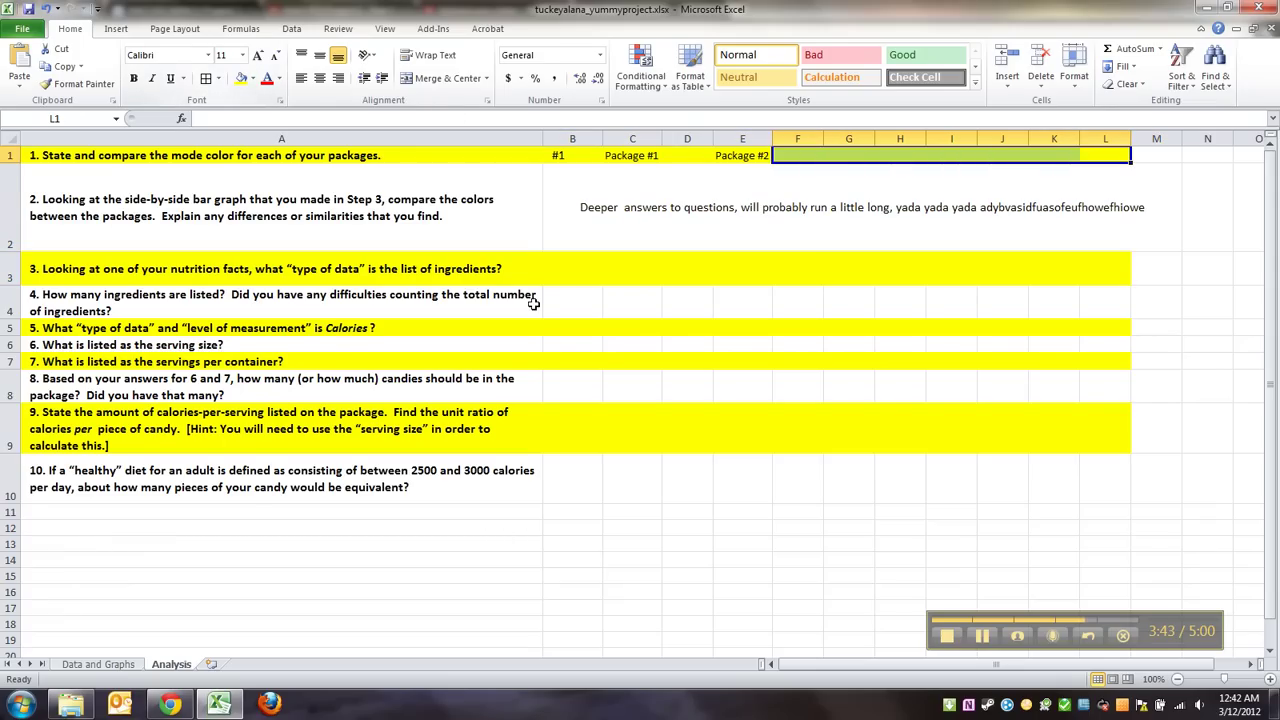
click(765, 381)
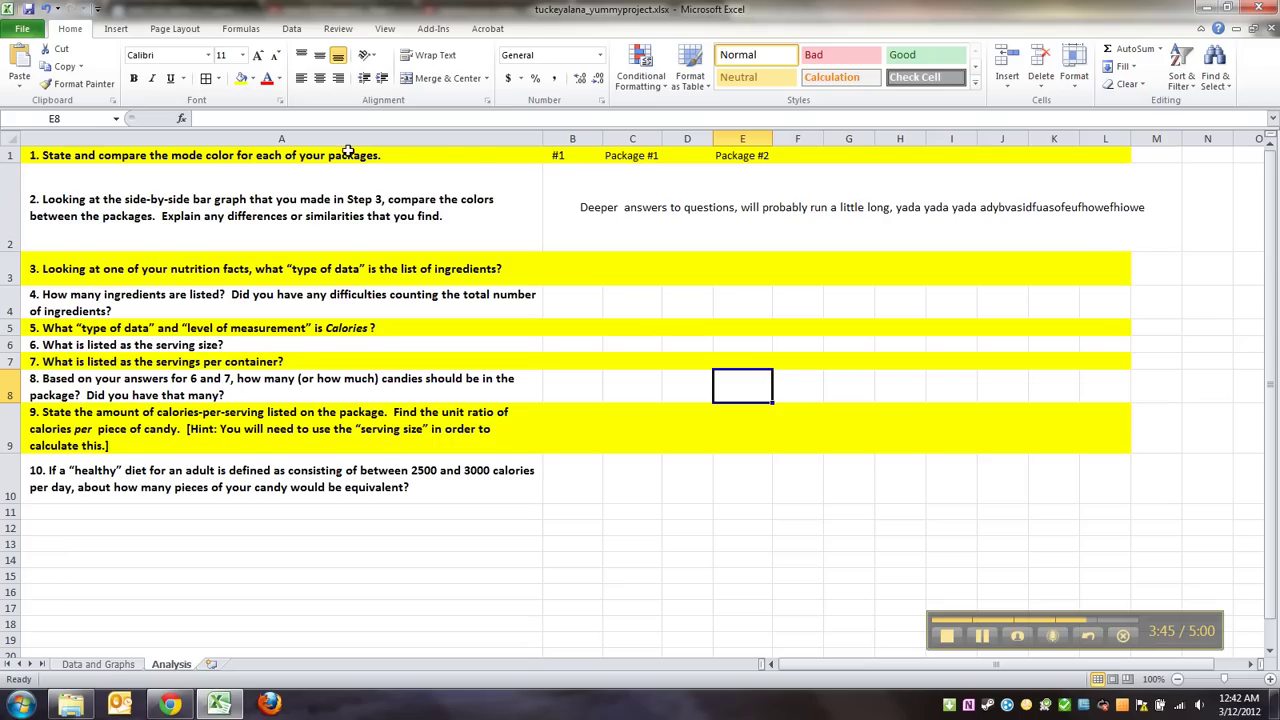
click(471, 159)
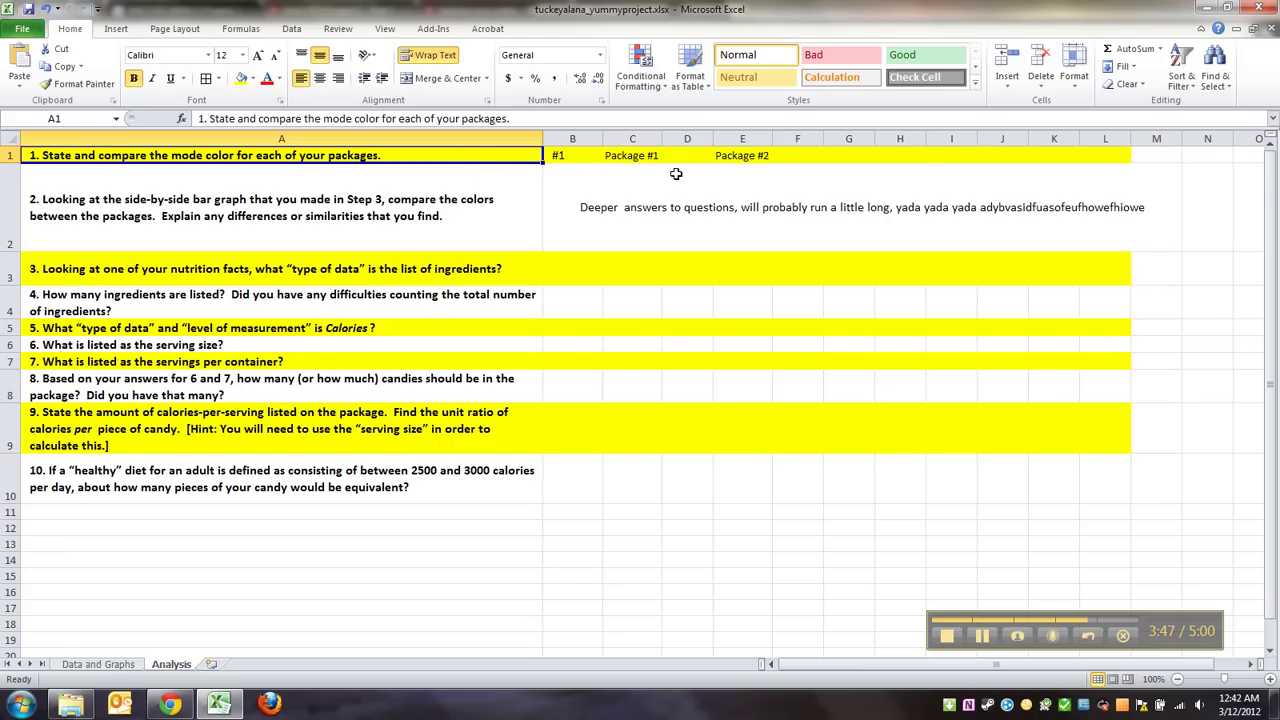
click(706, 455)
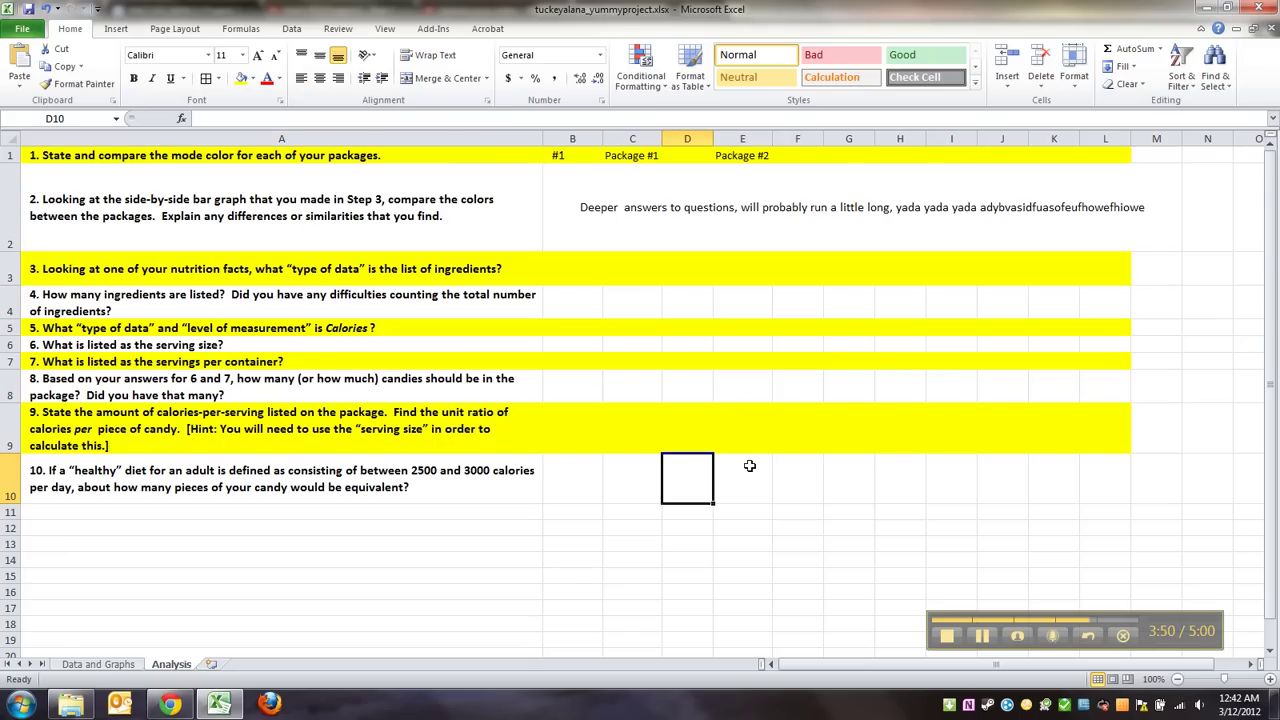
click(749, 472)
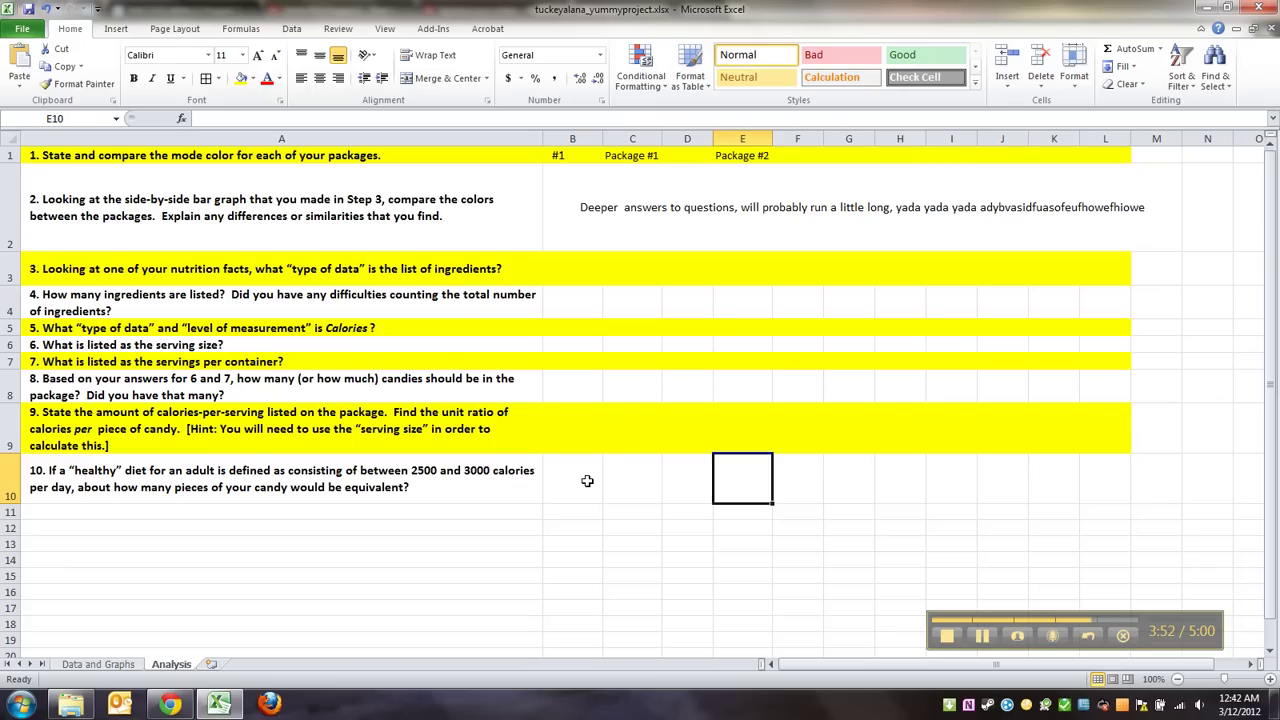
click(98, 664)
scroll(350, 510, up, 3)
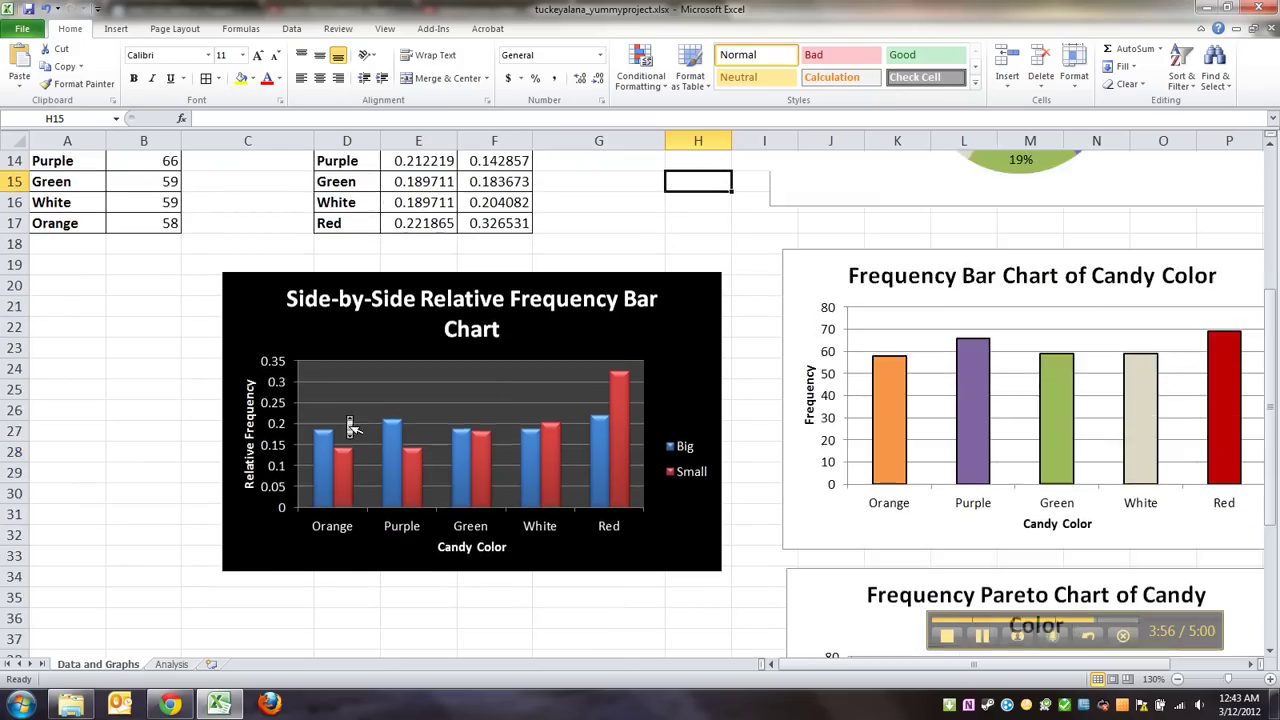
scroll(352, 427, down, 3)
click(172, 664)
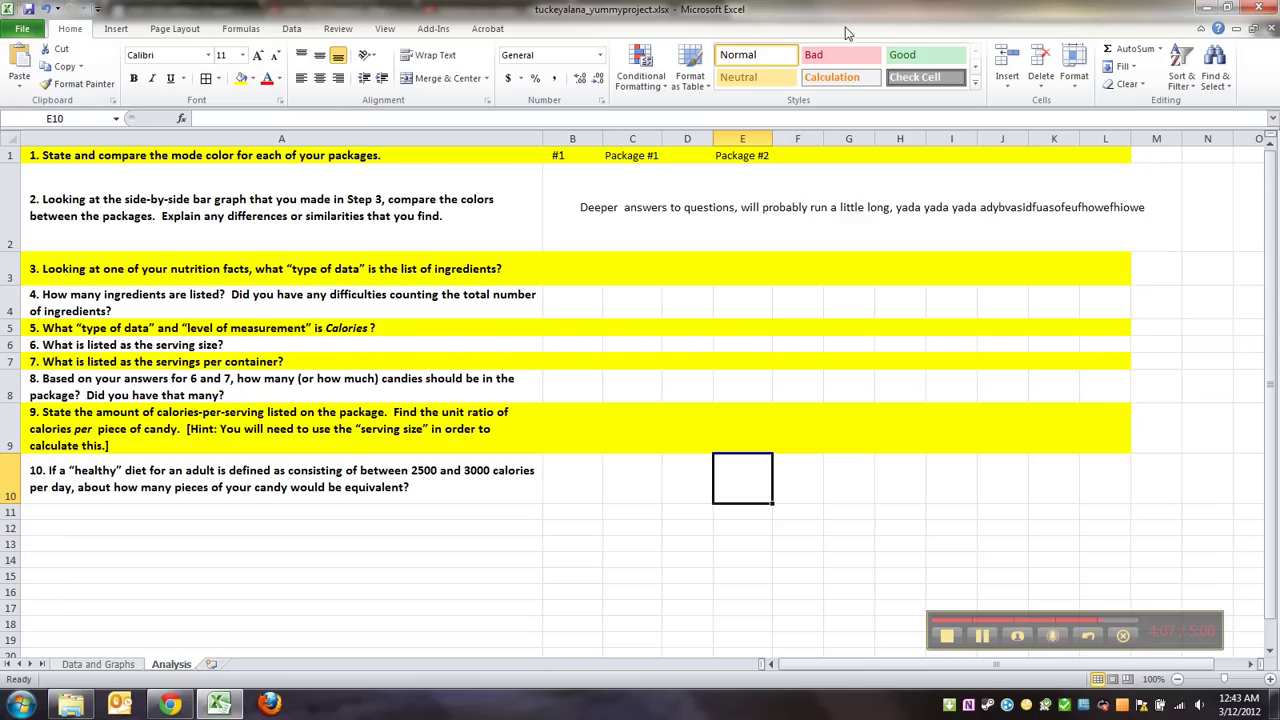
click(1270, 31)
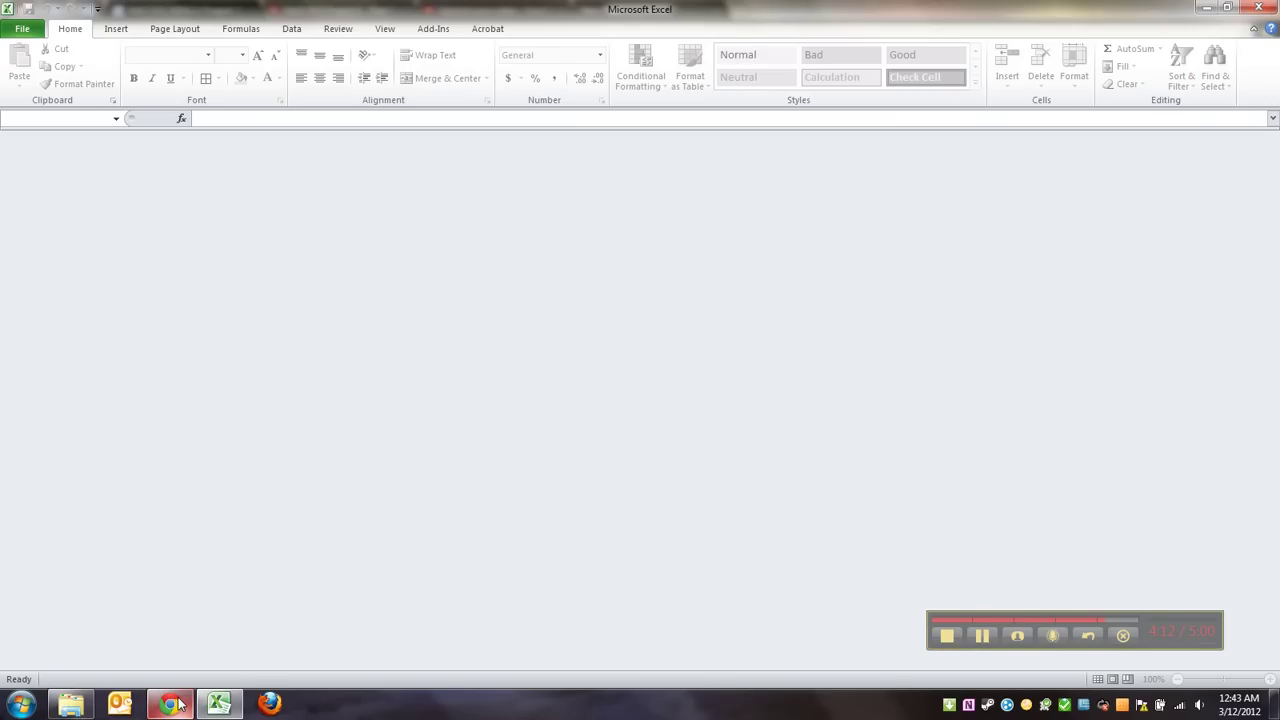
- In the Gmail draft, finish the subject with the sender's name and Yummy Project; body 'Here it is!!'
mouse_move(178, 703)
click(980, 635)
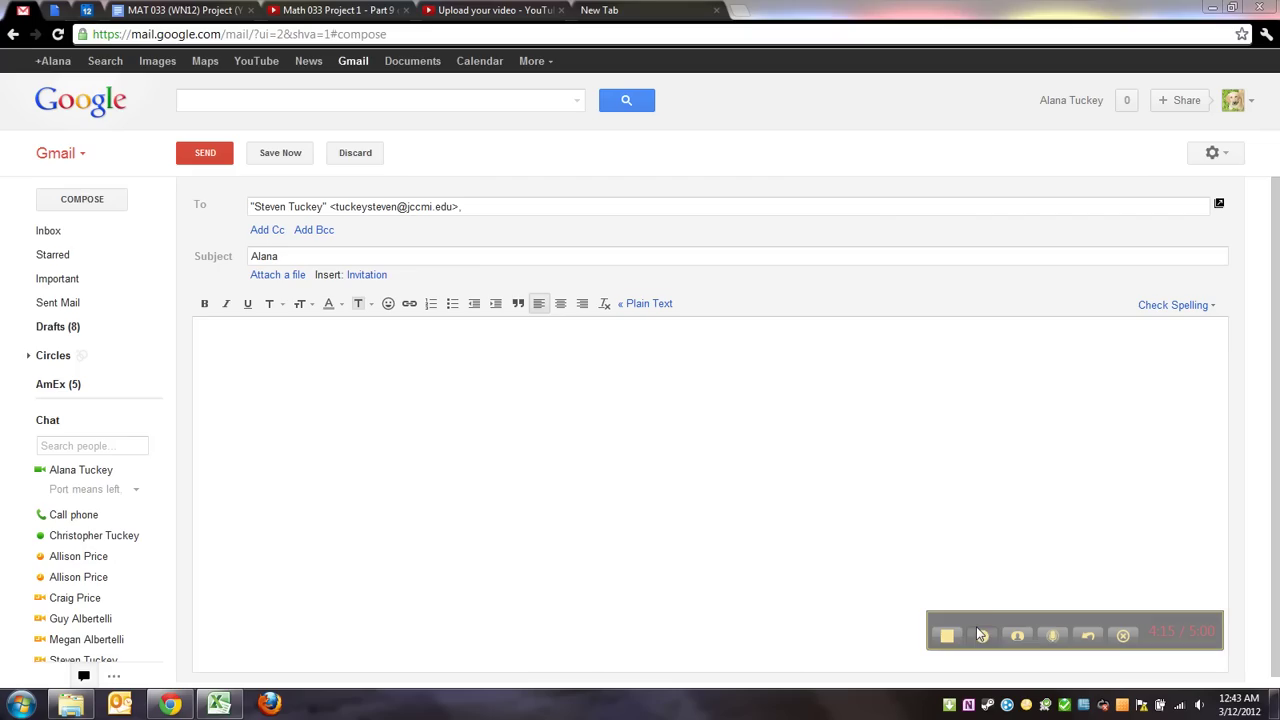
click(980, 635)
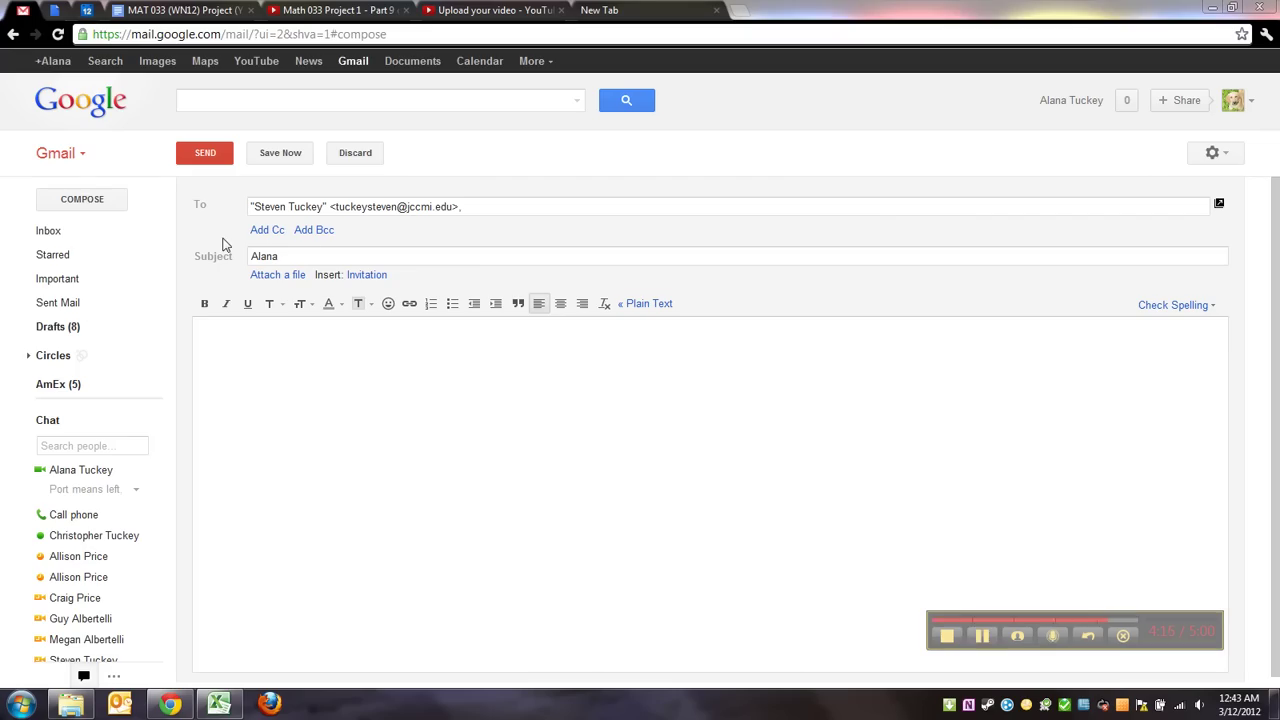
click(312, 254)
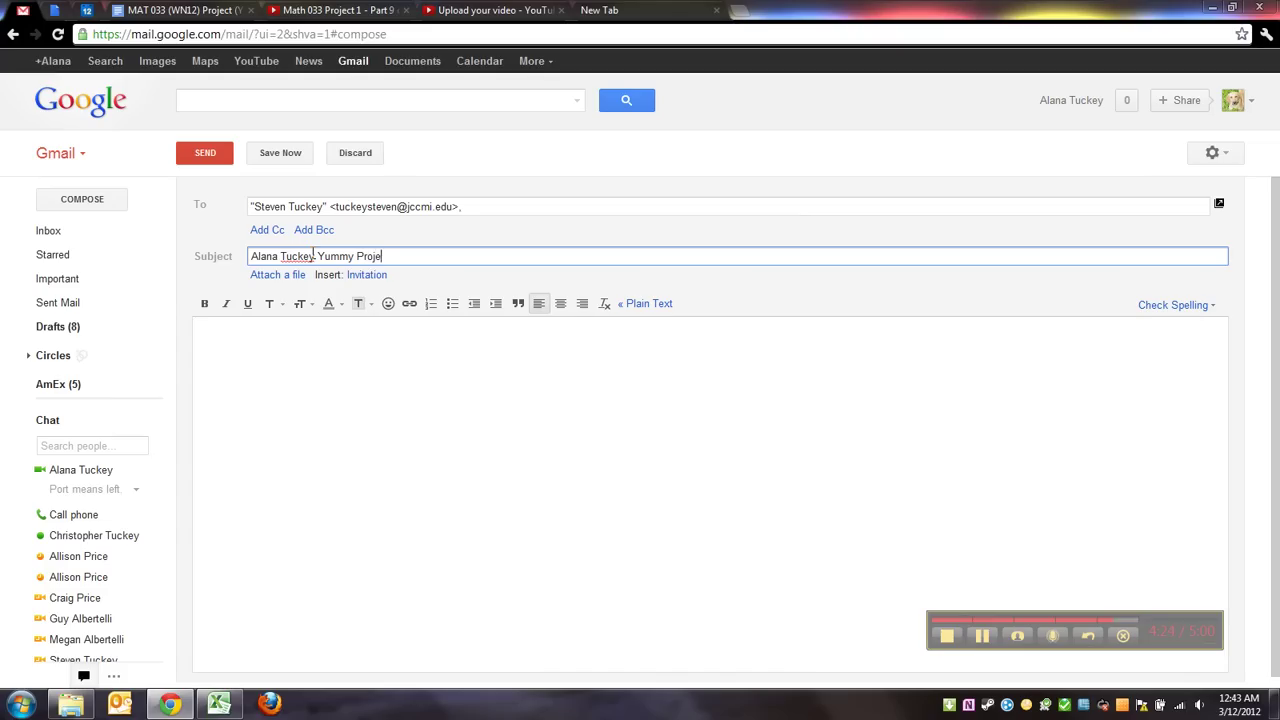
click(324, 329)
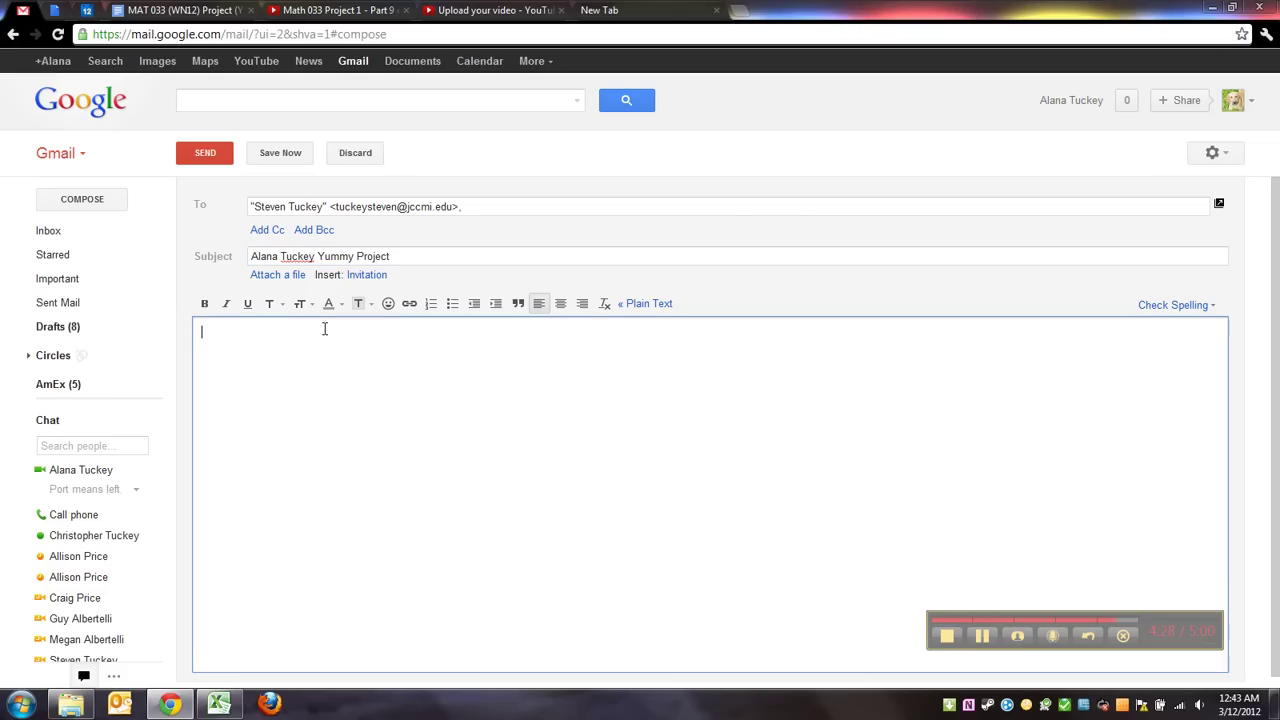
text(Here it is!!)
- Attach the yummy project .xlsx workbook from the Desktop to the Gmail message
click(272, 279)
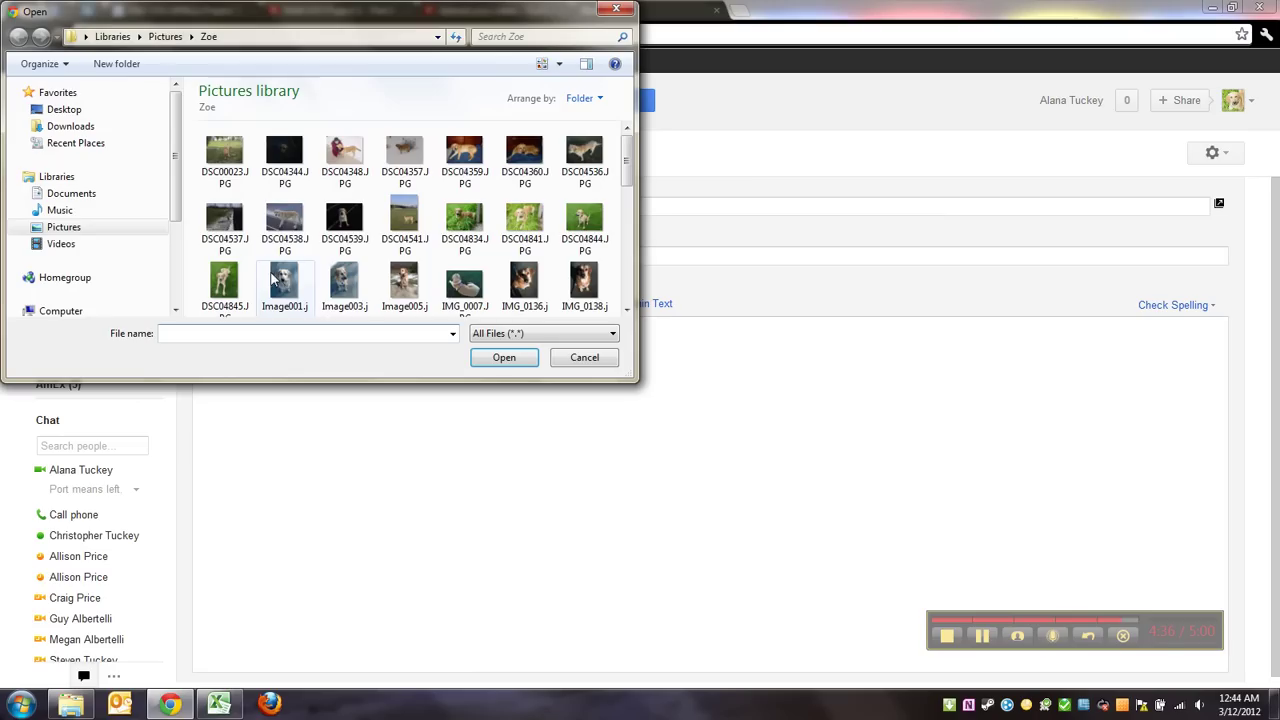
click(95, 110)
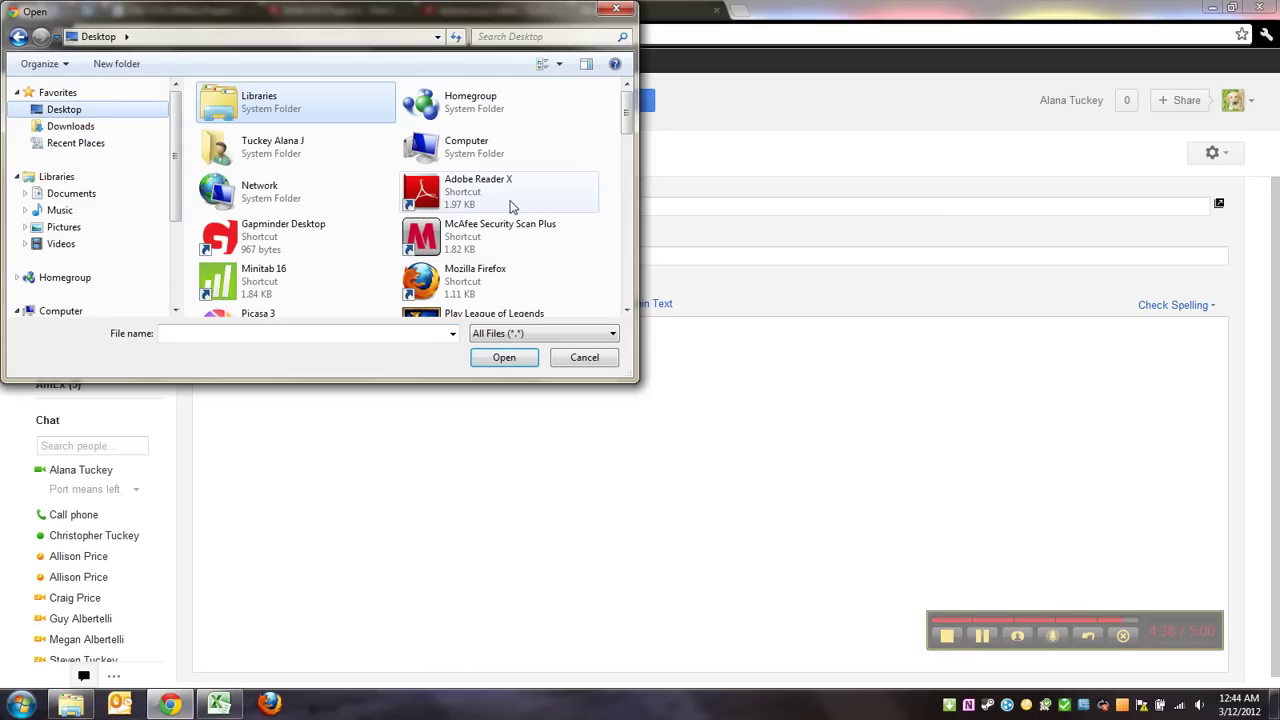
click(628, 205)
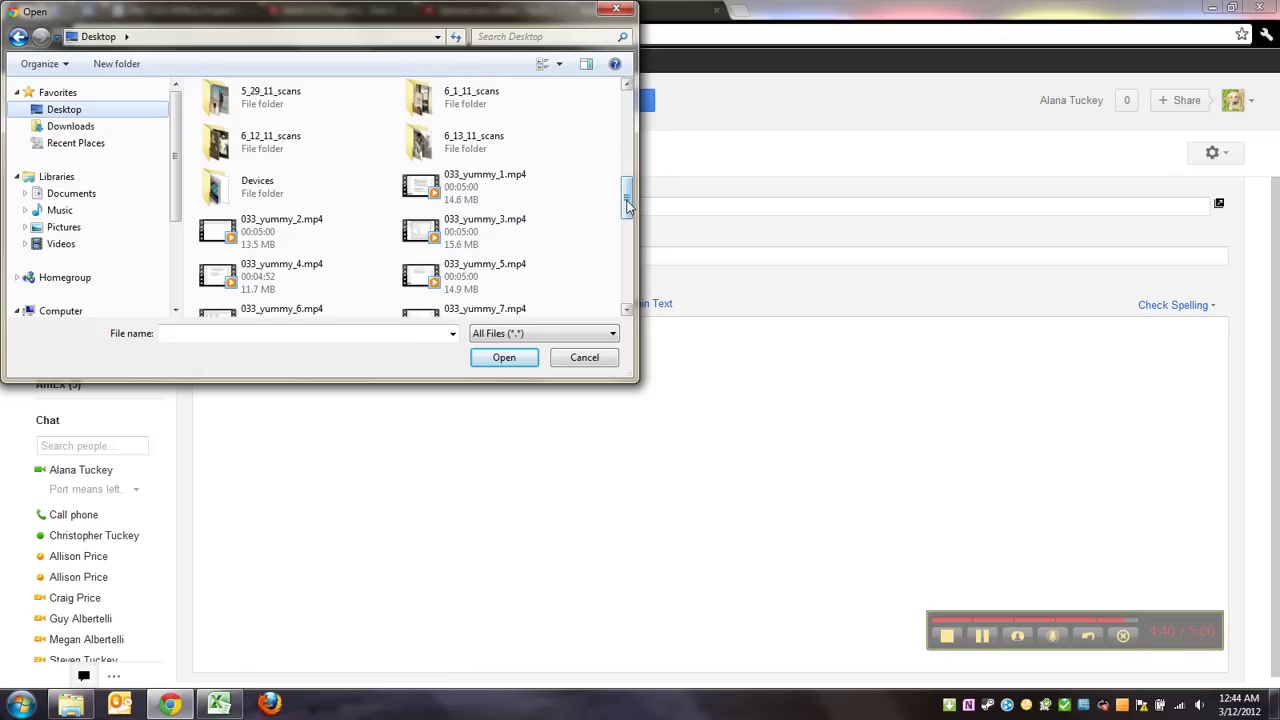
drag(628, 205, 632, 295)
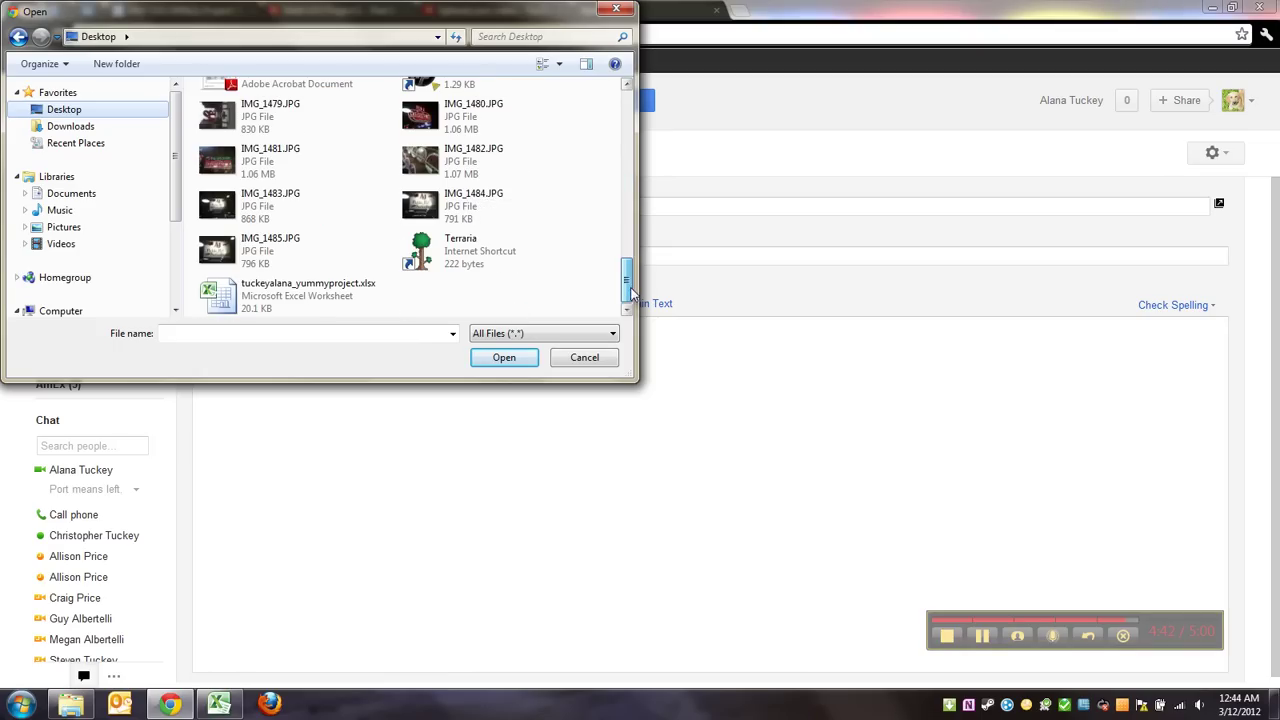
double_click(218, 297)
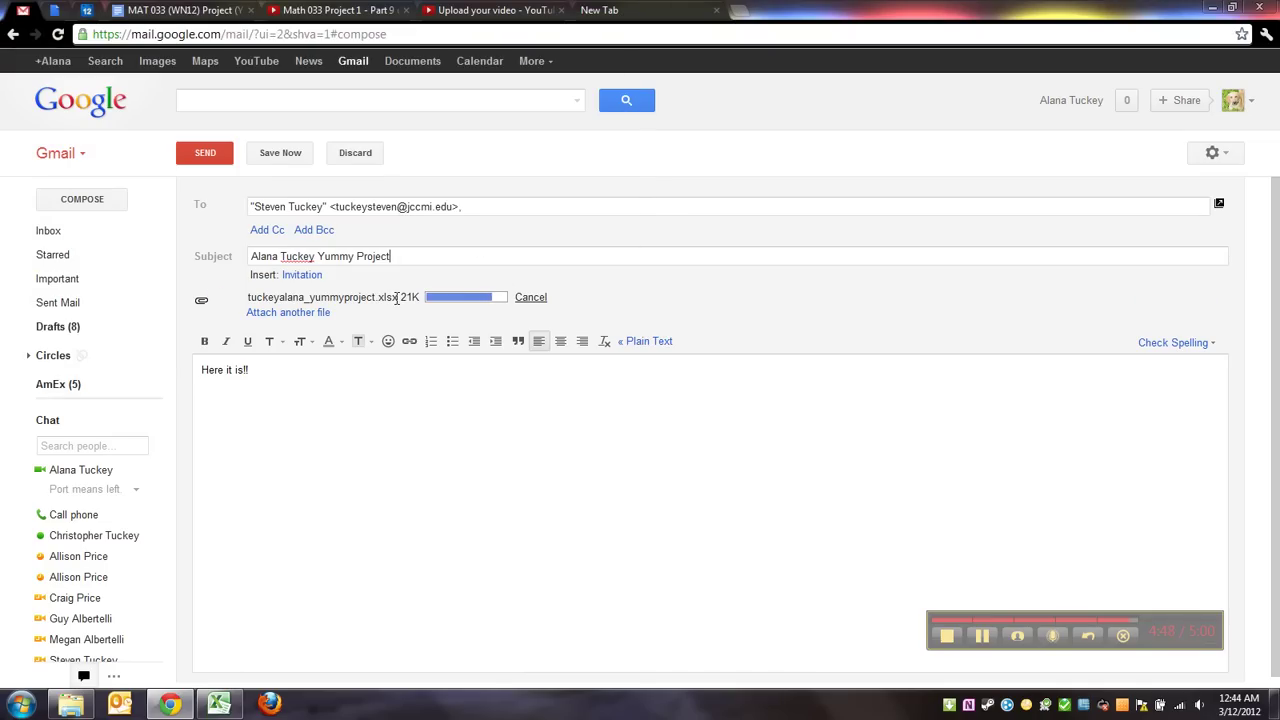
drag(396, 297, 379, 298)
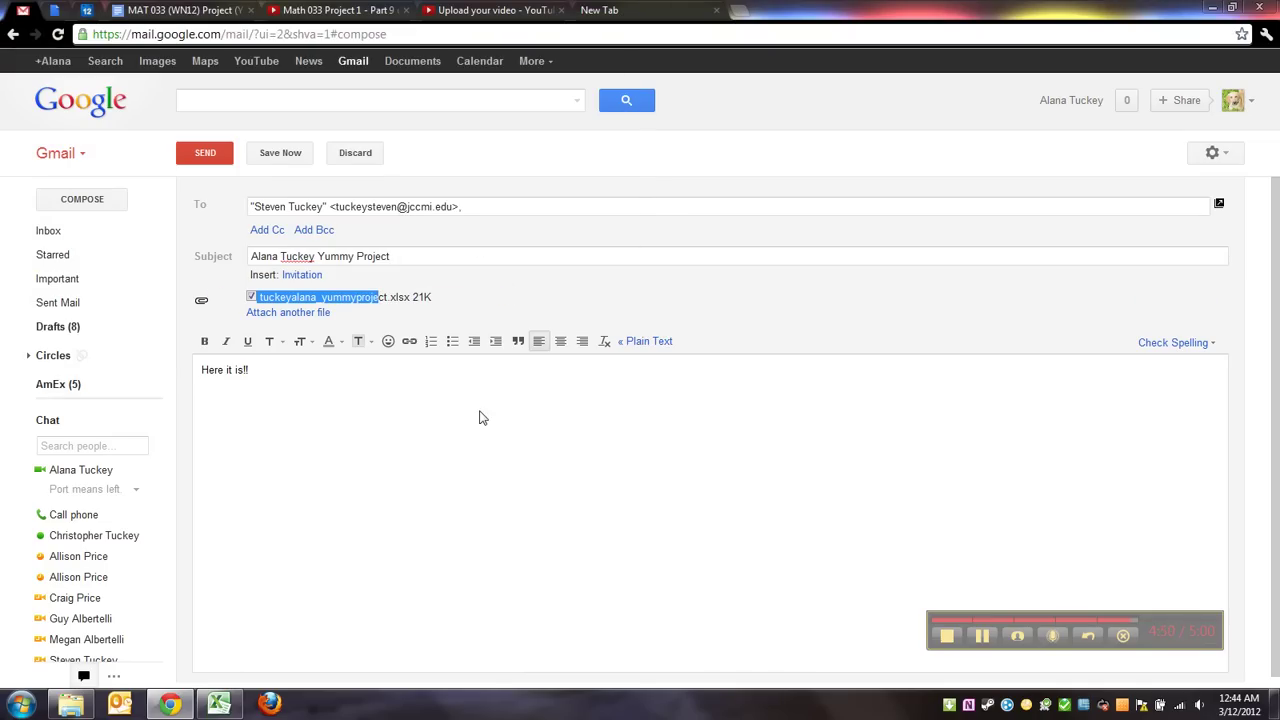
click(684, 508)
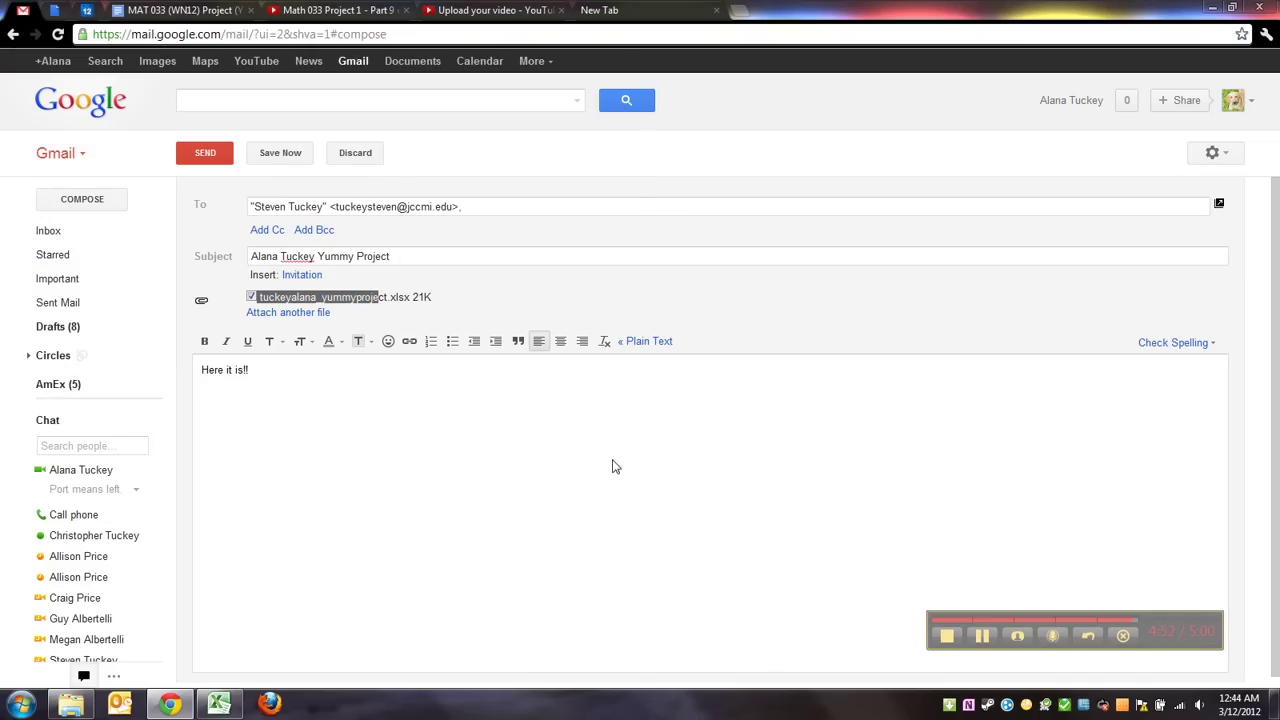